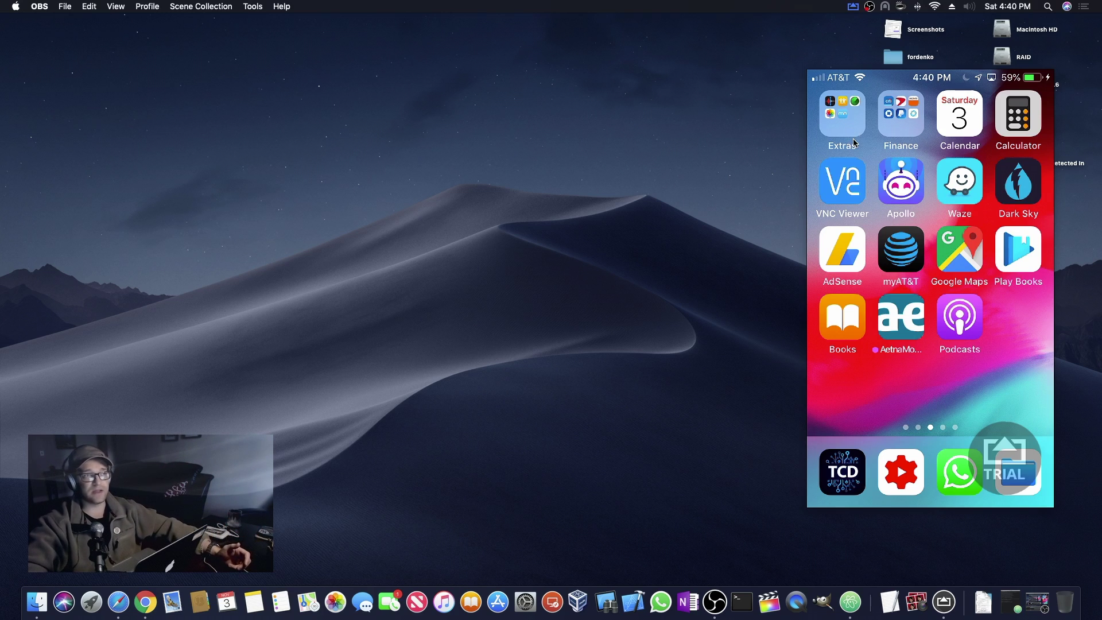
- Open the App Store and check its Updates page for pending app updates
left_click(16, 7)
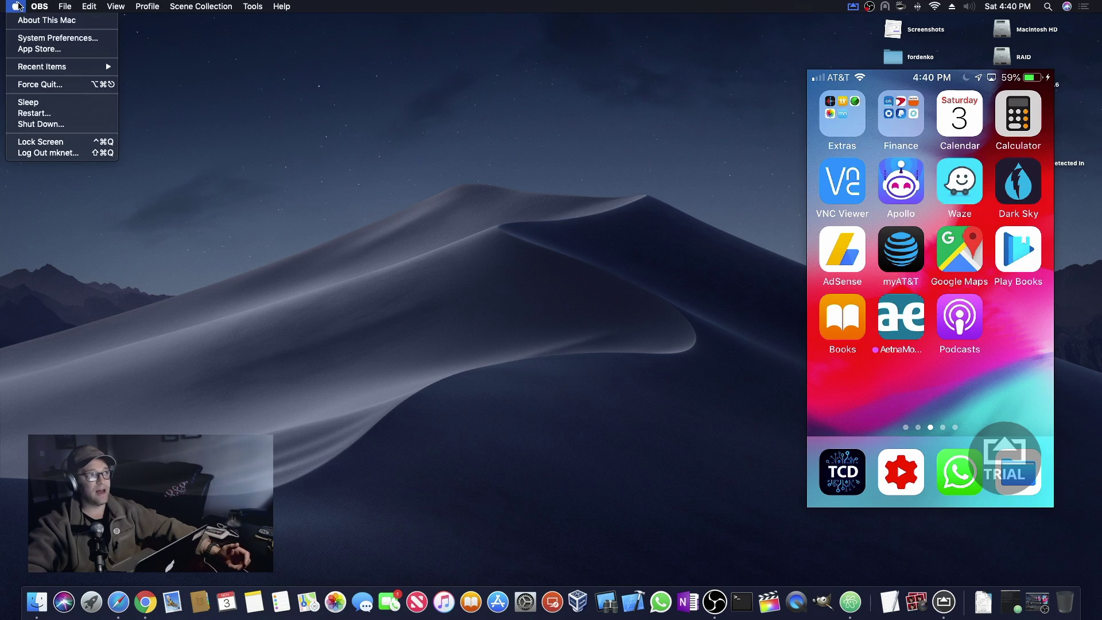
left_click(48, 51)
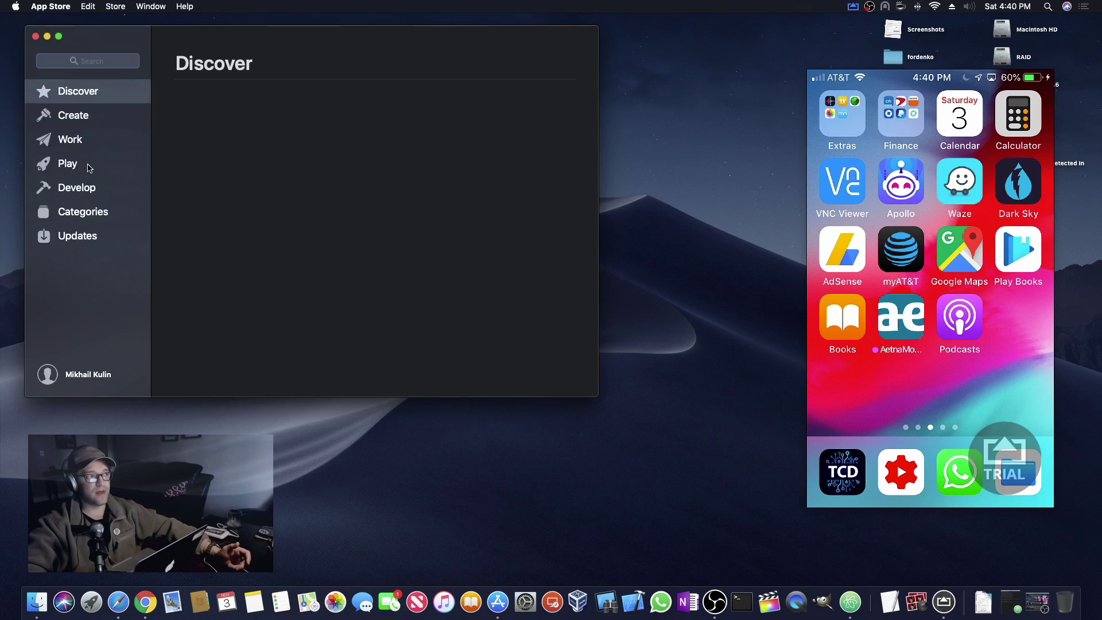
left_click(66, 240)
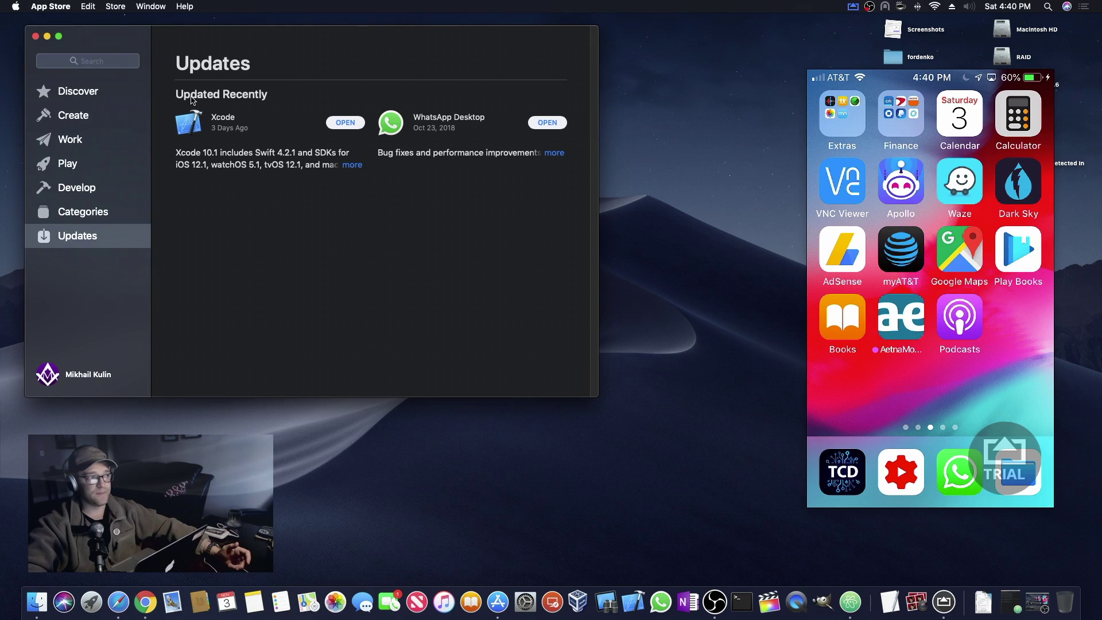
left_click(16, 7)
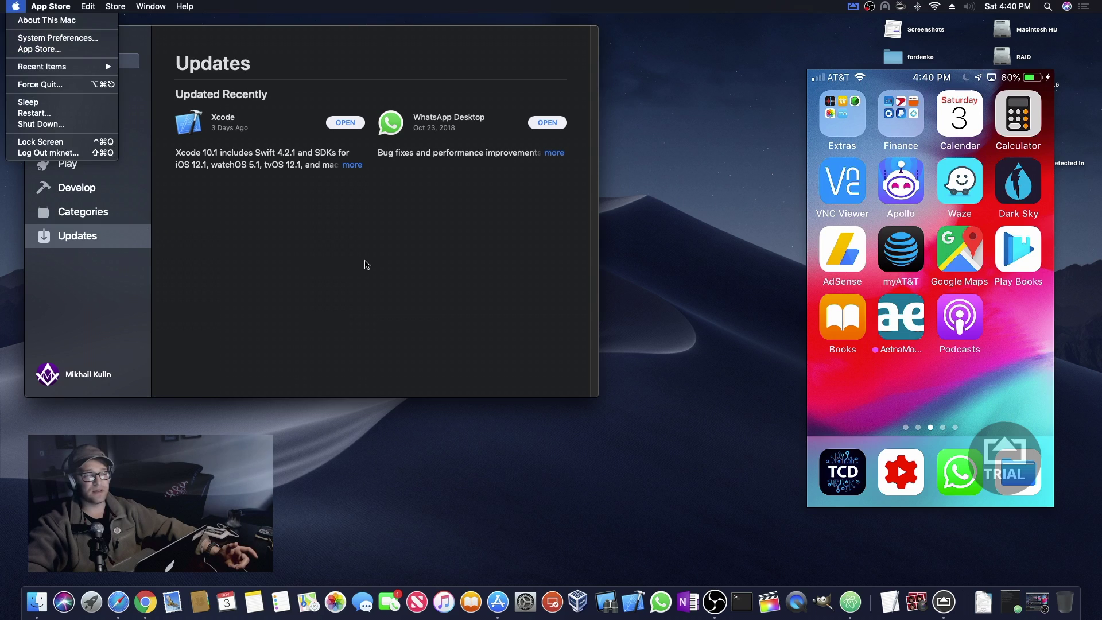
left_click(364, 263)
left_click_drag(385, 52, 457, 113)
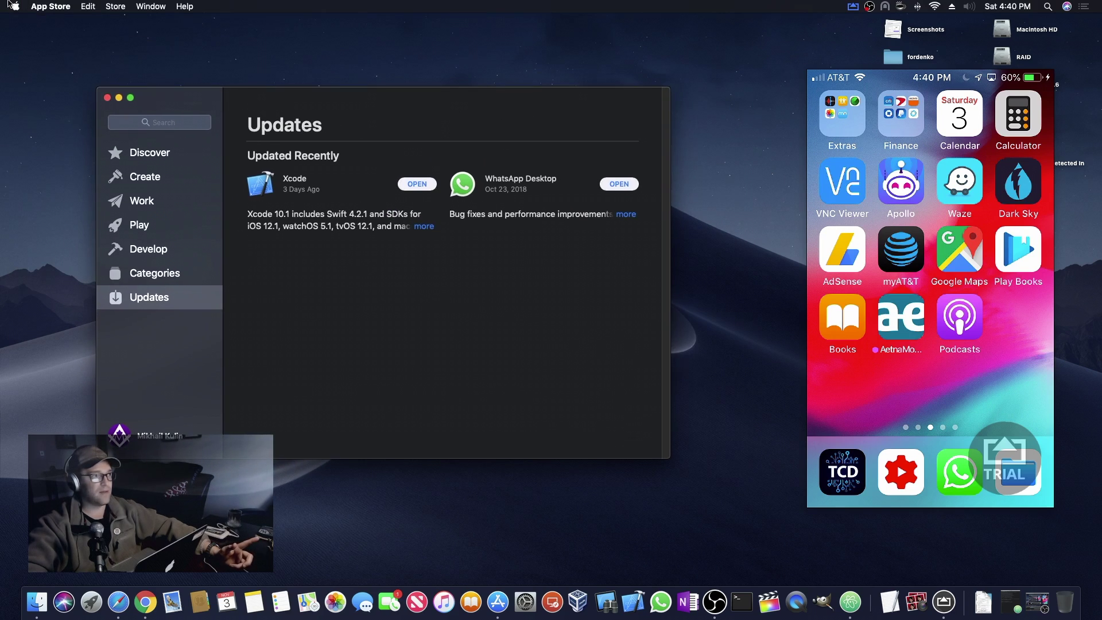
- Check for macOS updates with Software Update in System Preferences
left_click(32, 5)
mouse_move(15, 6)
left_click(57, 40)
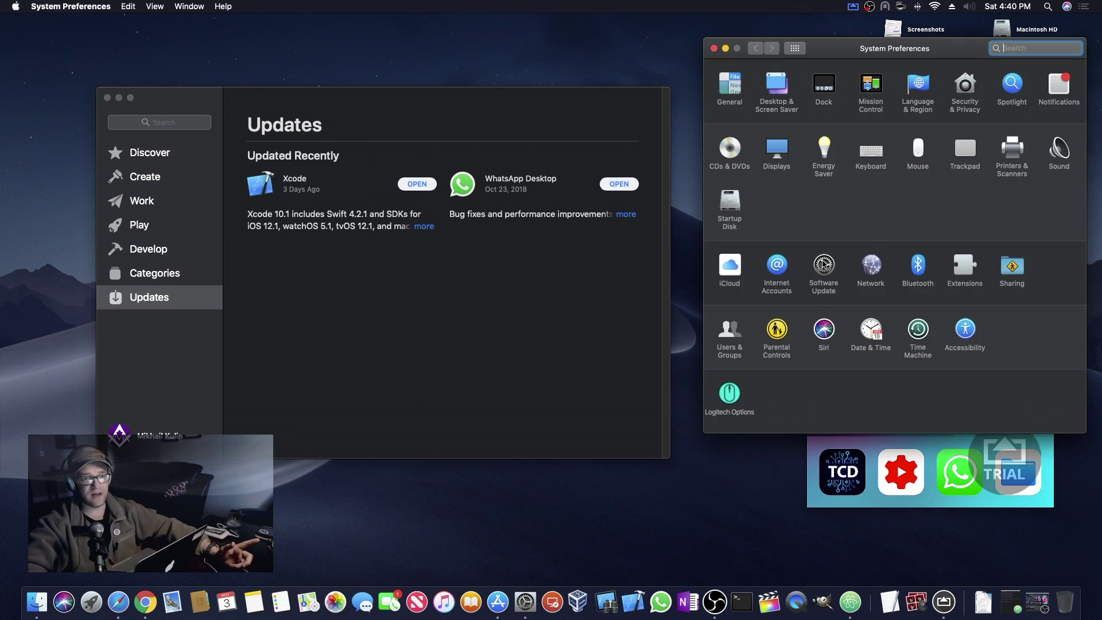
left_click(828, 278)
left_click_drag(852, 48, 418, 101)
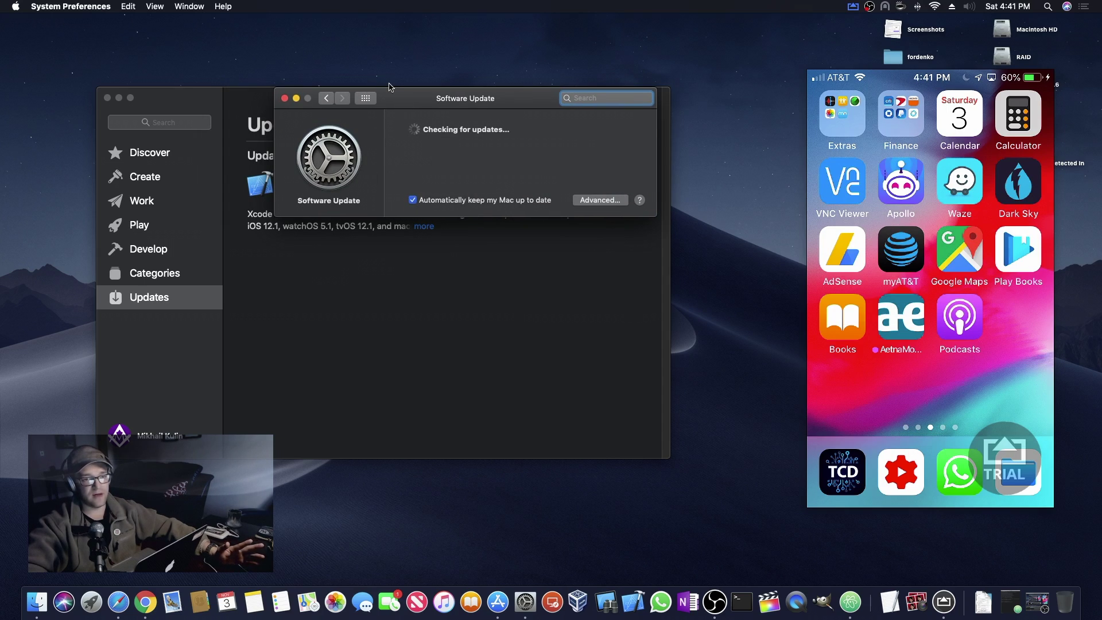
left_click_drag(395, 99, 385, 119)
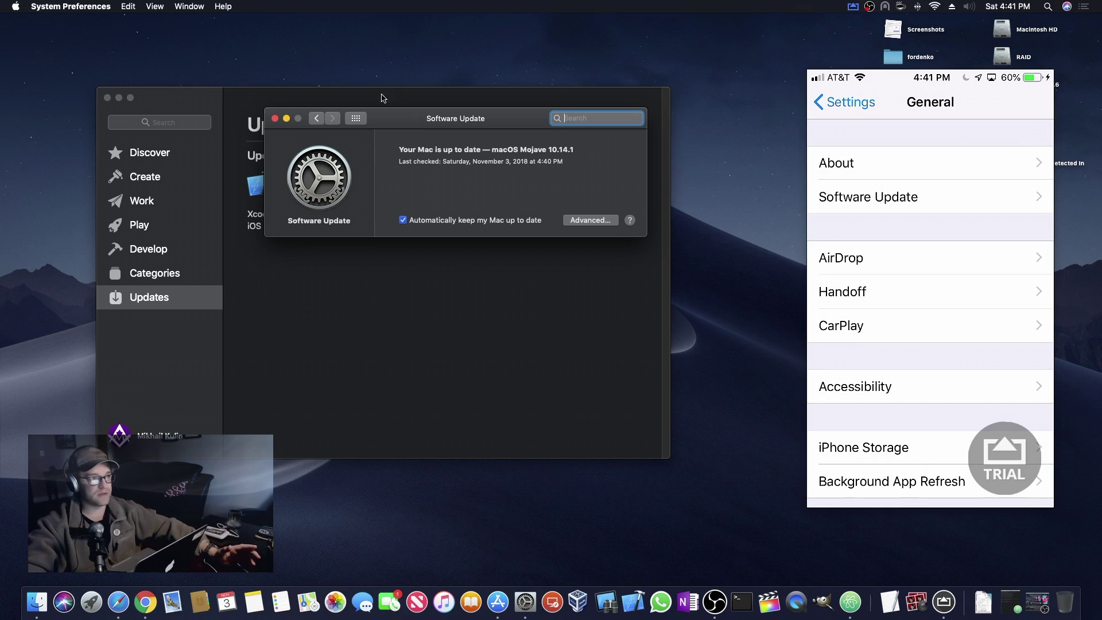
- Close the Software Update window and quit the App Store
left_click(275, 118)
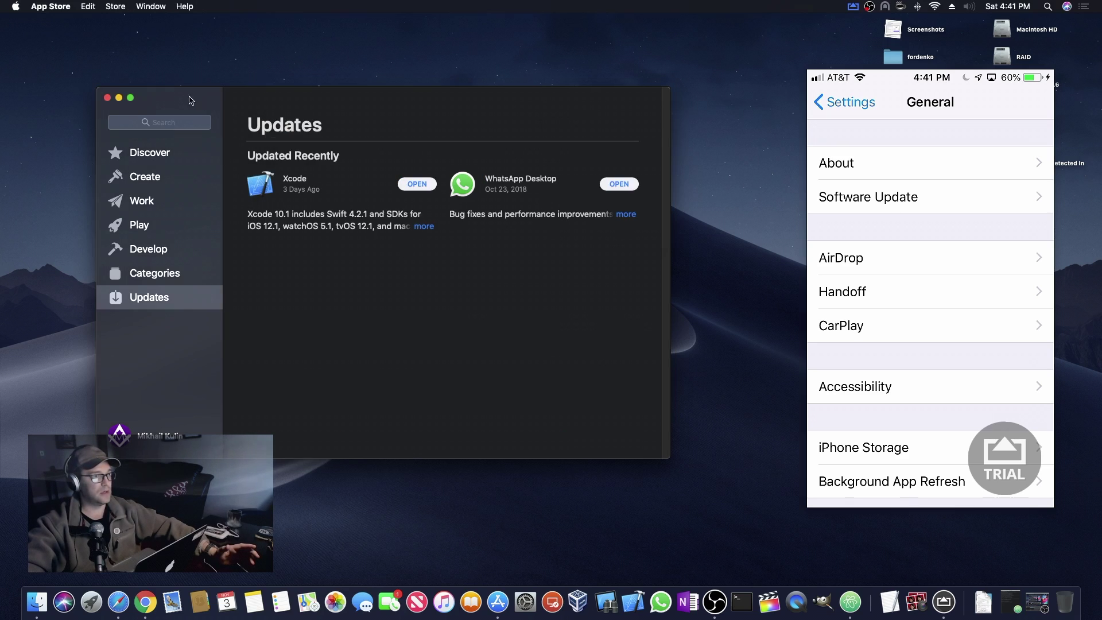
left_click(53, 6)
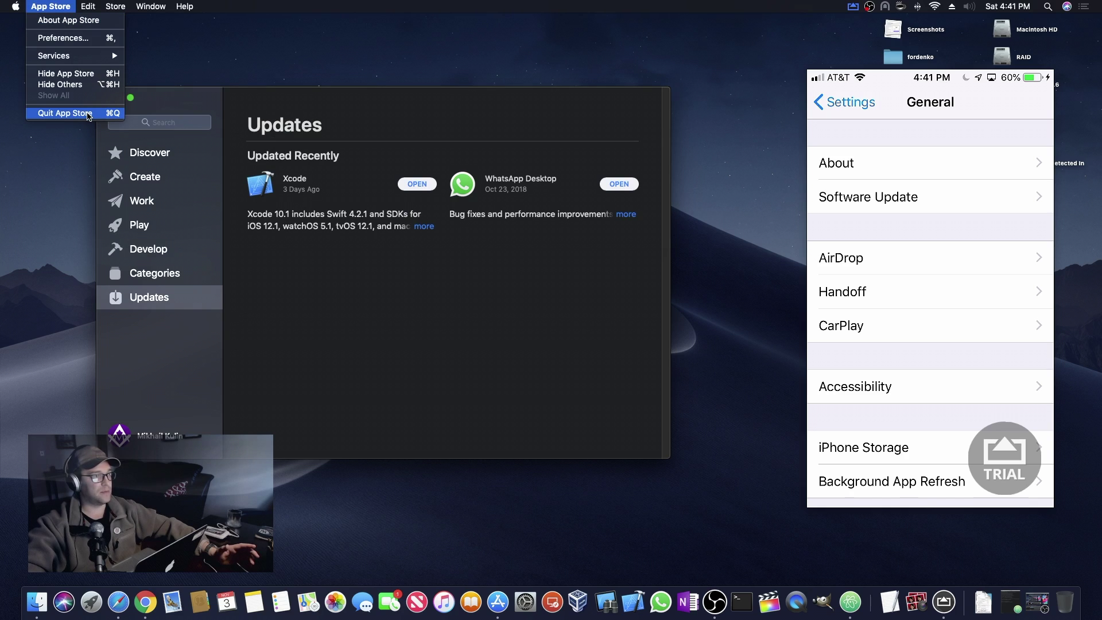
left_click(65, 113)
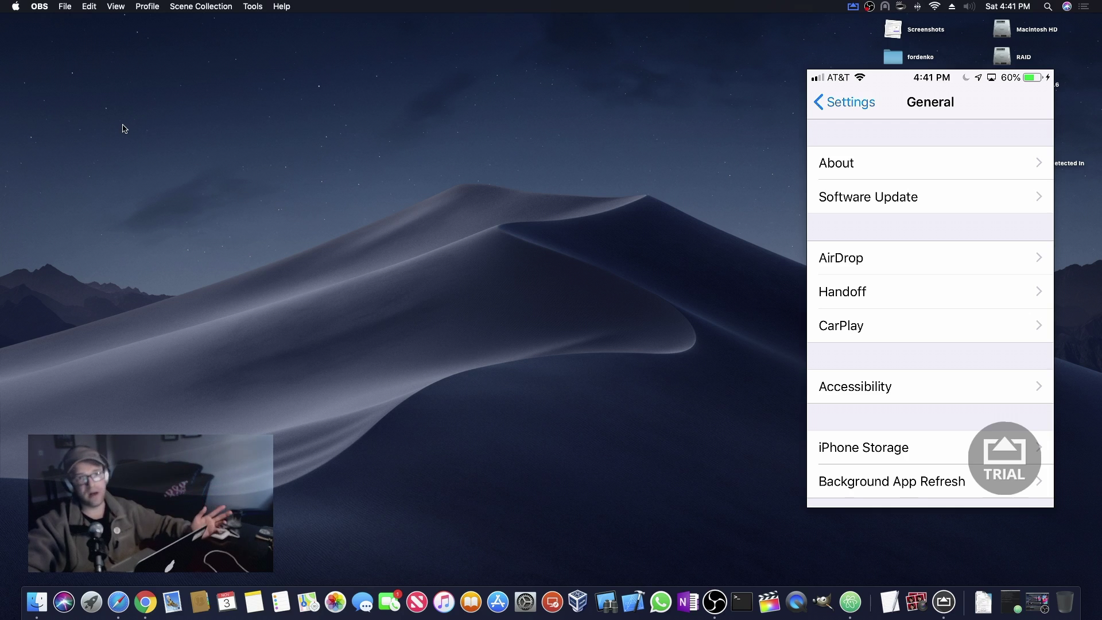
- Switch to Finder and open the Applications folder
left_click(15, 7)
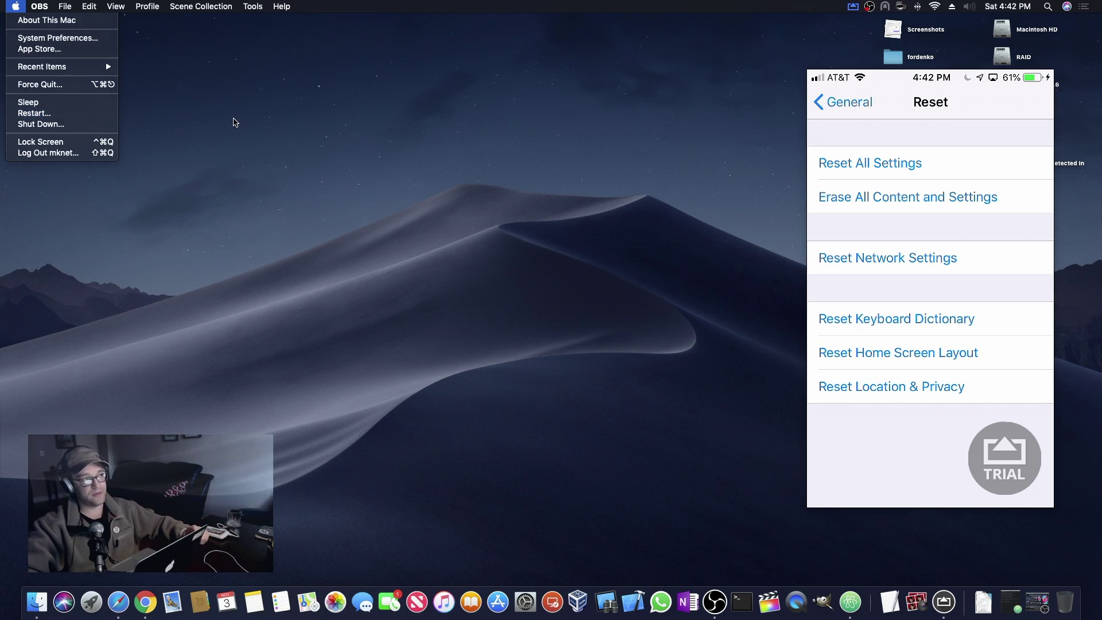
left_click(234, 122)
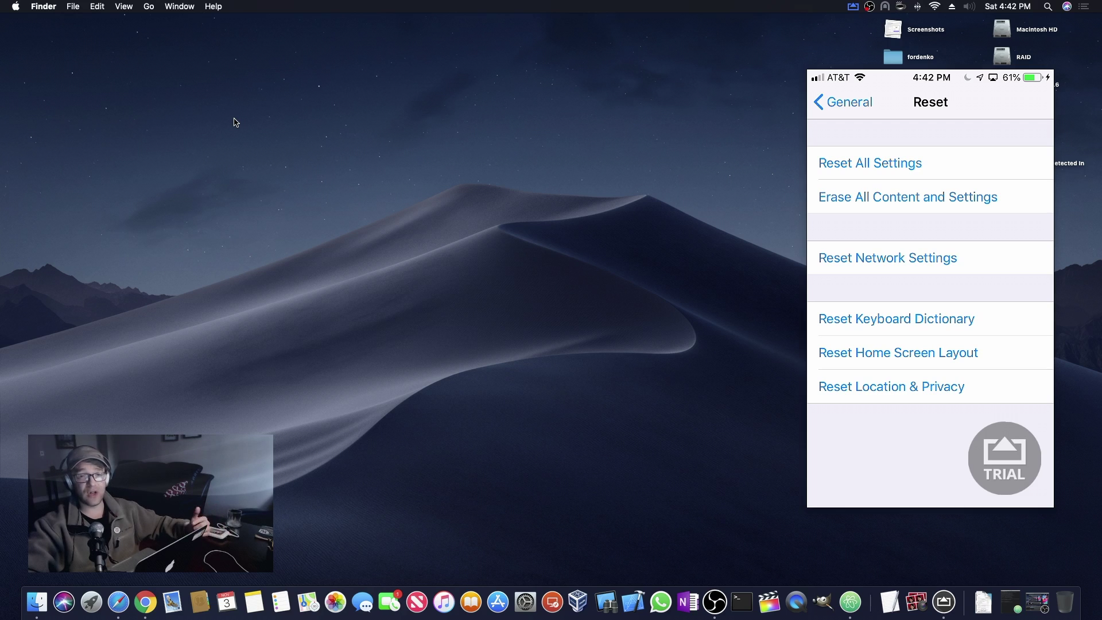
left_click(148, 6)
left_click(204, 170)
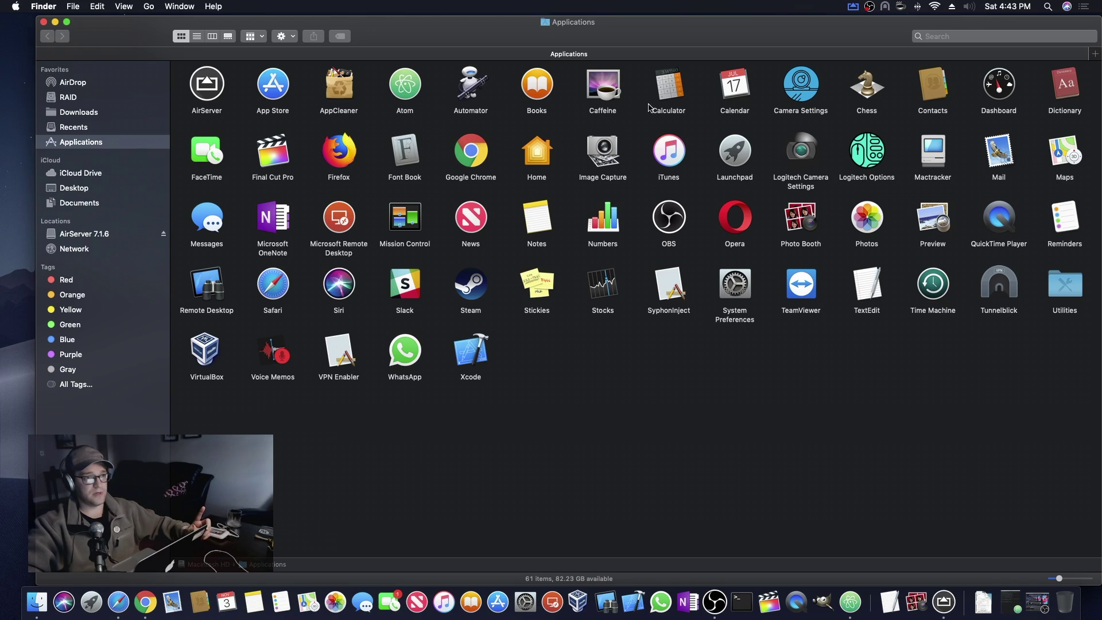
- Try to move iTunes from the Applications folder to the Trash
right_click(672, 153)
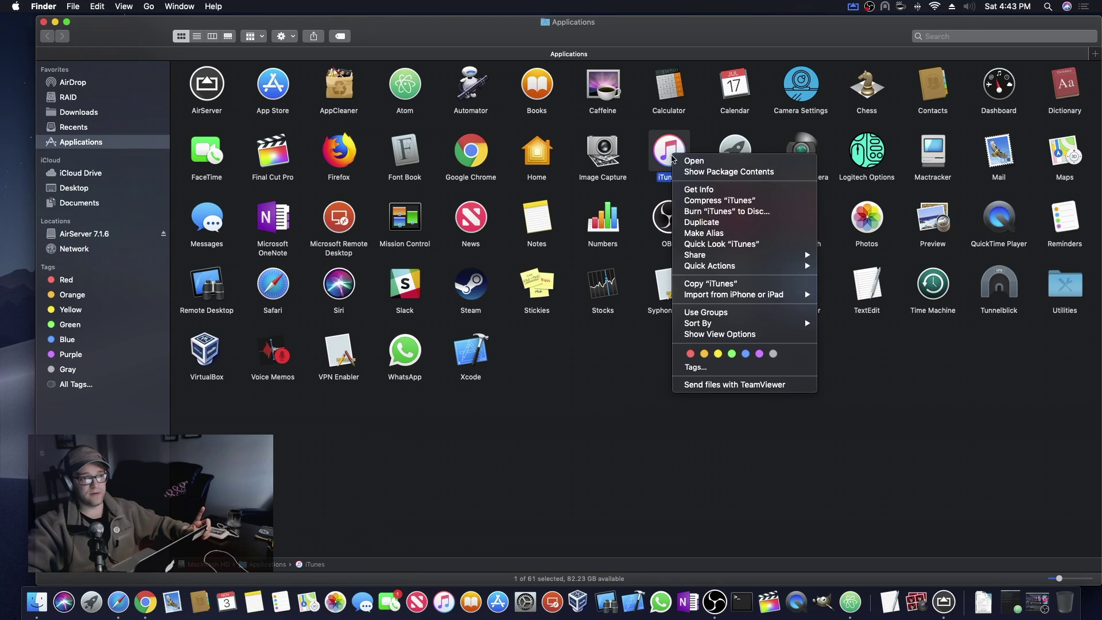
left_click(650, 129)
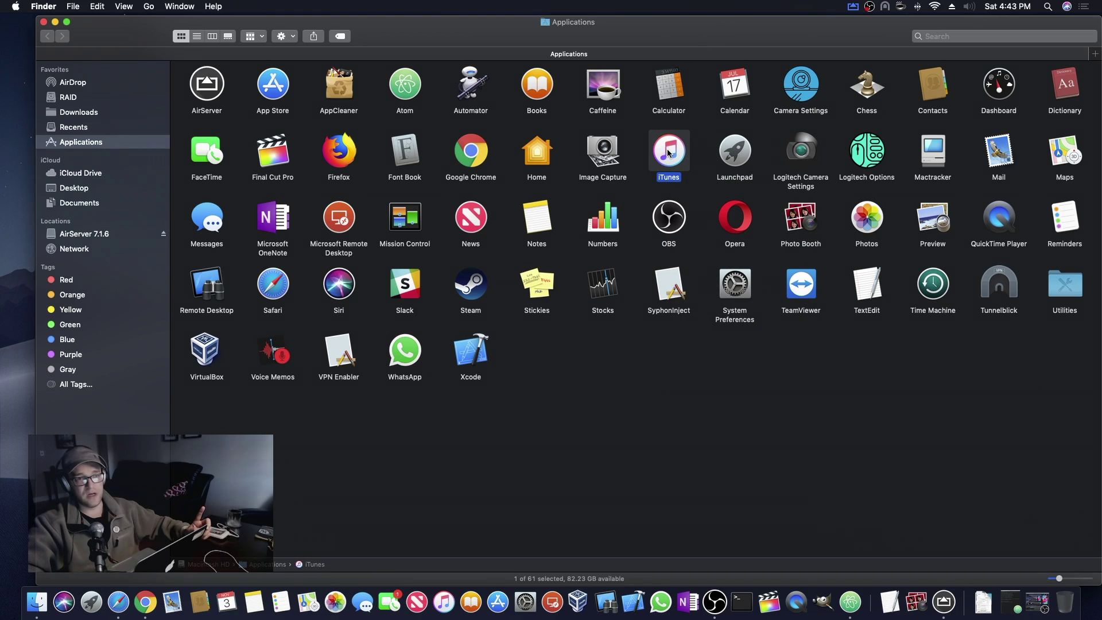
left_click_drag(668, 152, 1067, 604)
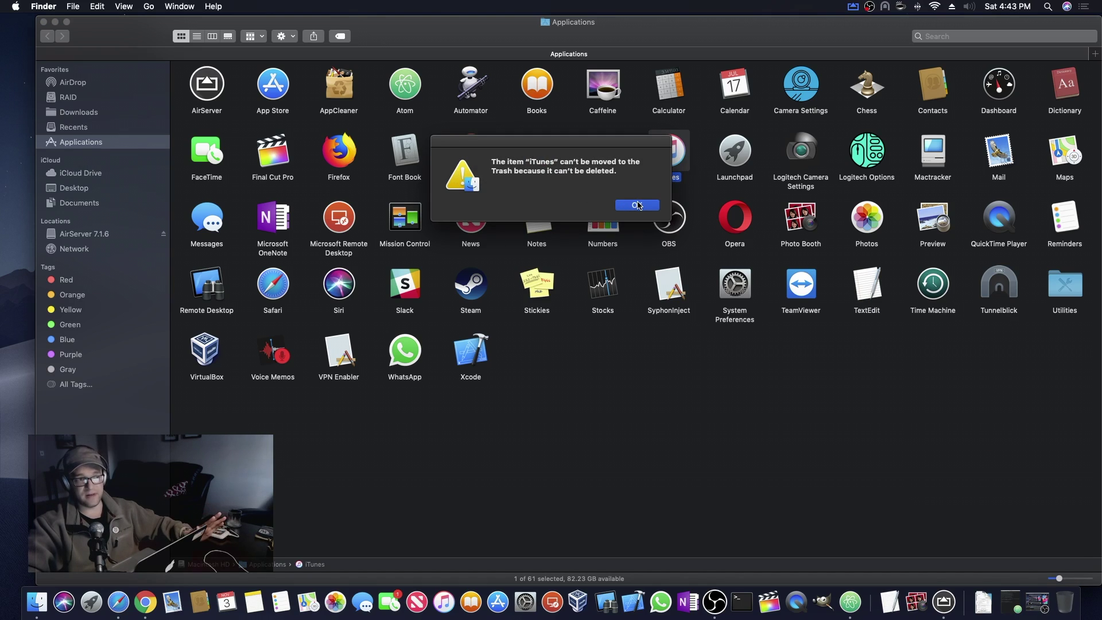
left_click(637, 205)
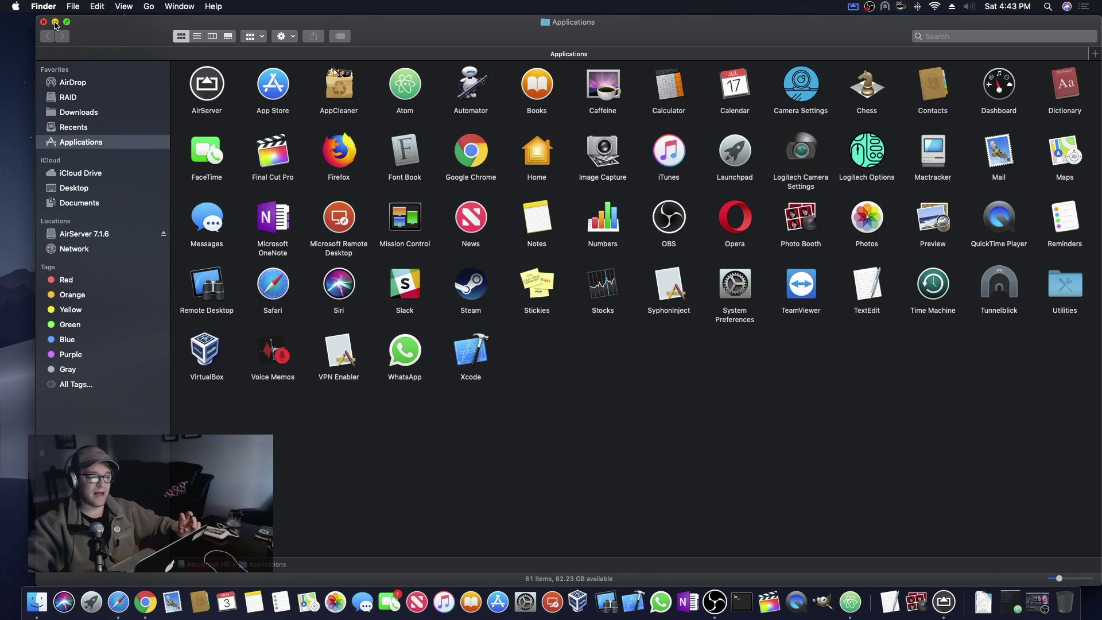
- Minimize the Applications window, bring up the untitled notes in Atom and highlight the iTunes download link under Step 5
left_click(55, 23)
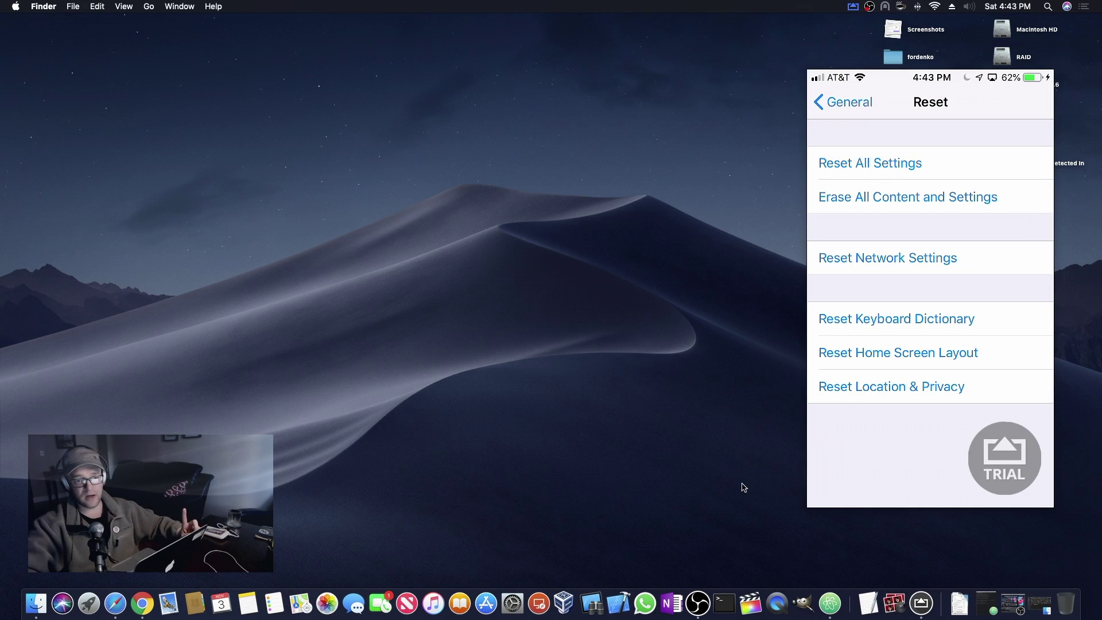
left_click(993, 603)
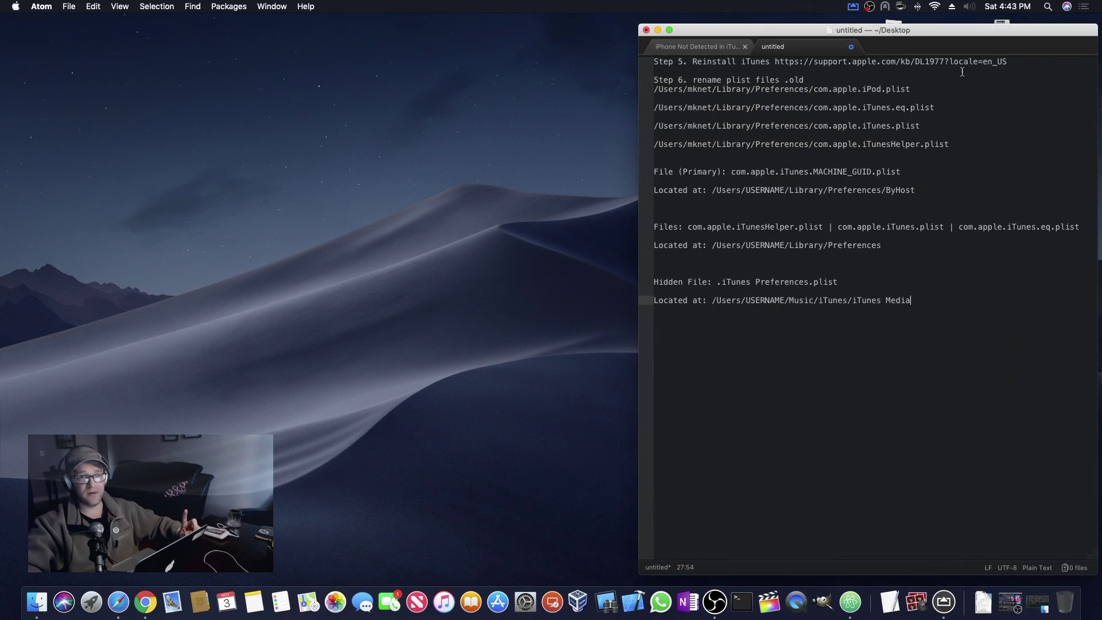
left_click_drag(1011, 63, 774, 61)
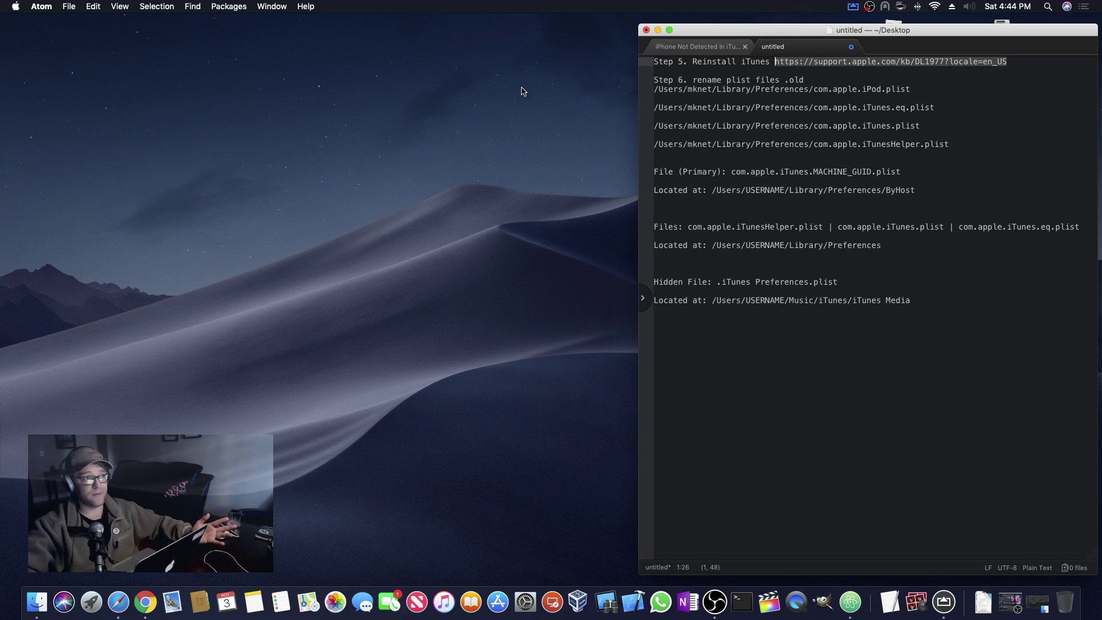
mouse_move(910, 300)
left_mouse_down()
mouse_move(652, 92)
mouse_move(911, 300)
left_mouse_up()
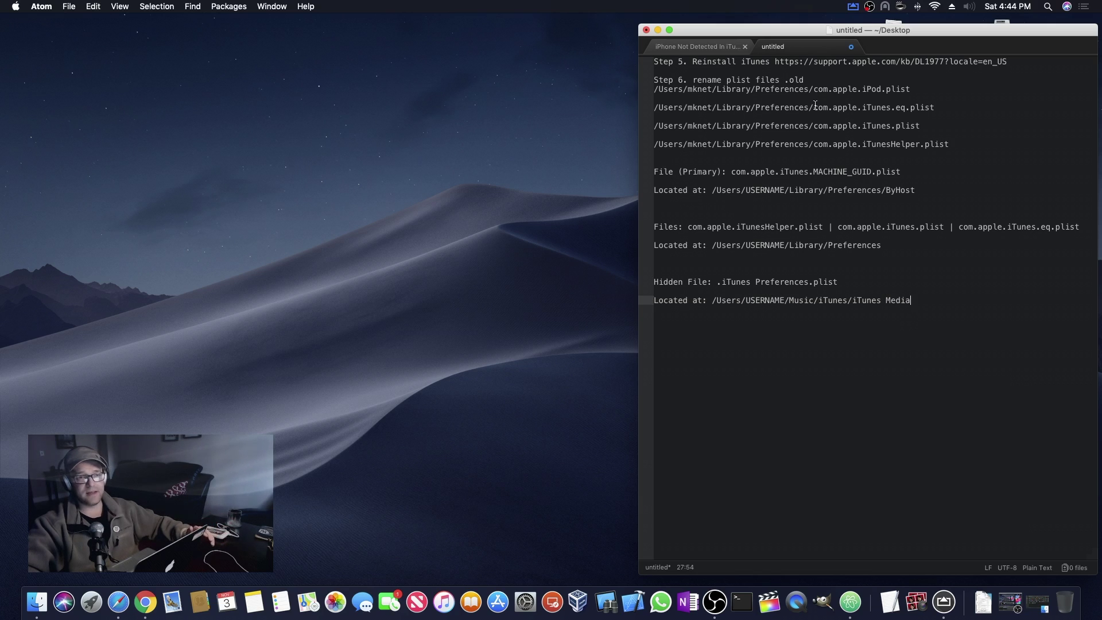
- Go through the plist files and their locations listed under Step 6 of the notes
left_click_drag(918, 86, 895, 126)
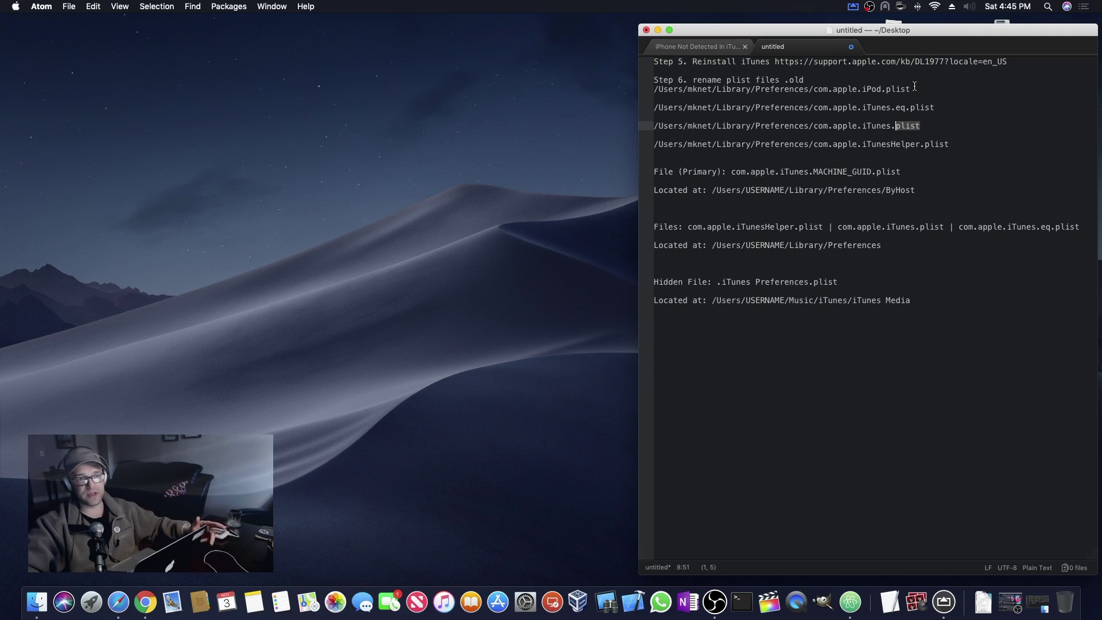
left_click(922, 126)
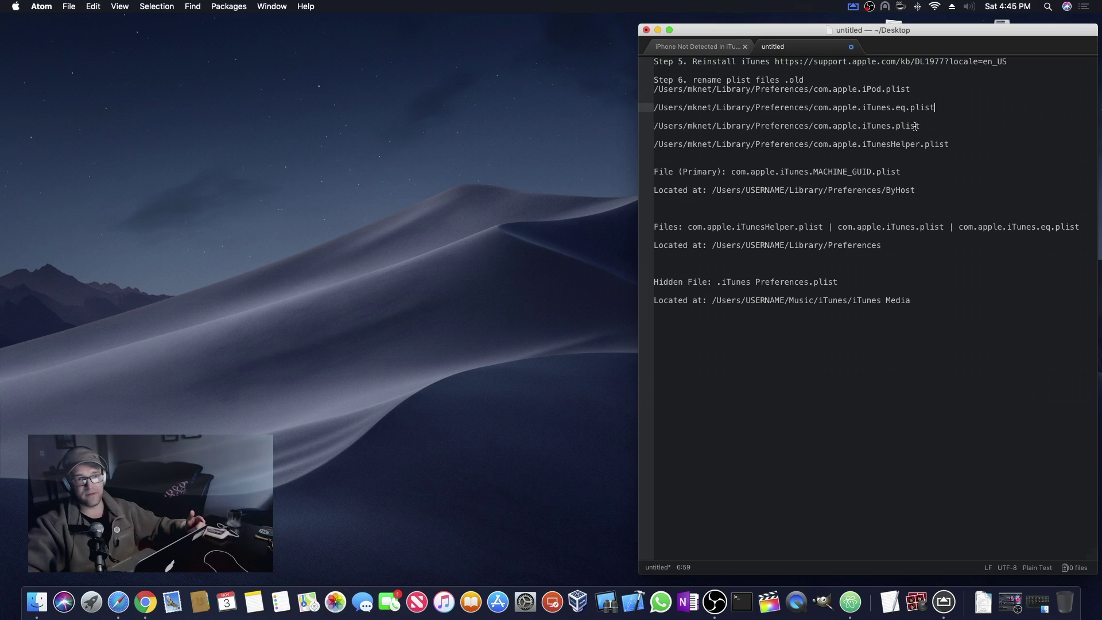
left_click(896, 171)
left_click(914, 191)
left_click(895, 145)
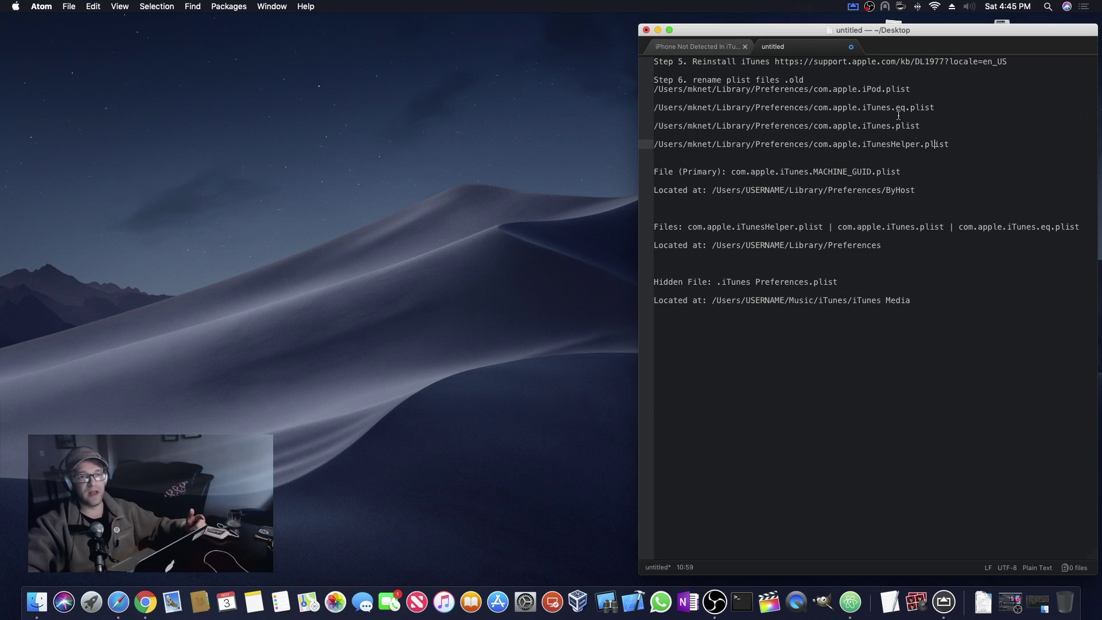
- Copy the full path of com.apple.iPod.plist from the Step 6 list in the notes
left_click(911, 89)
left_click_drag(910, 89, 653, 89)
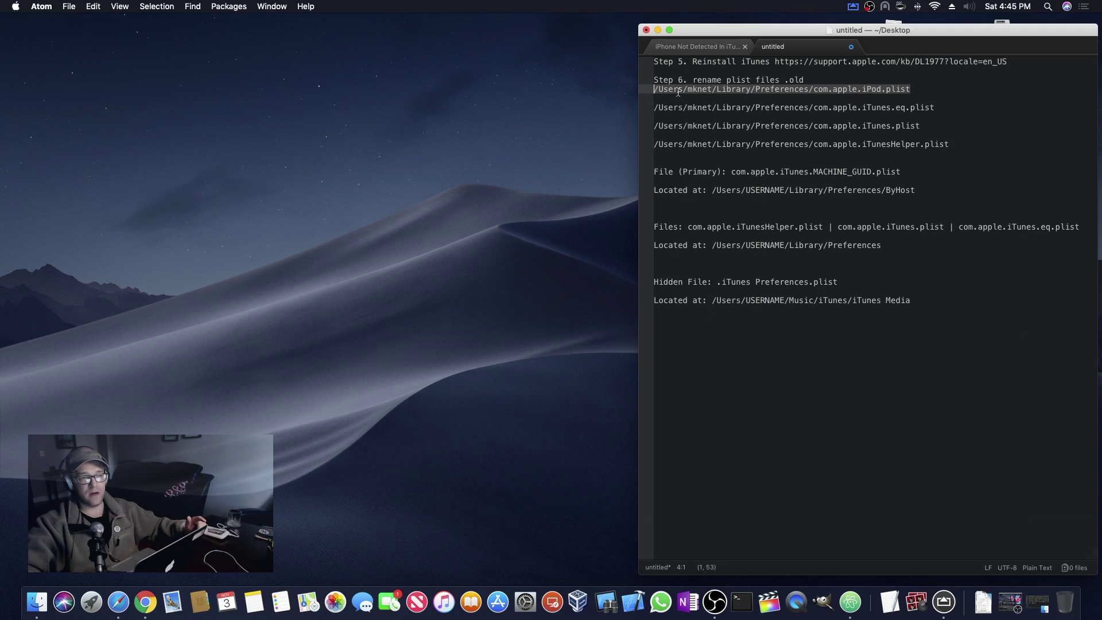
right_click(679, 90)
left_click(717, 138)
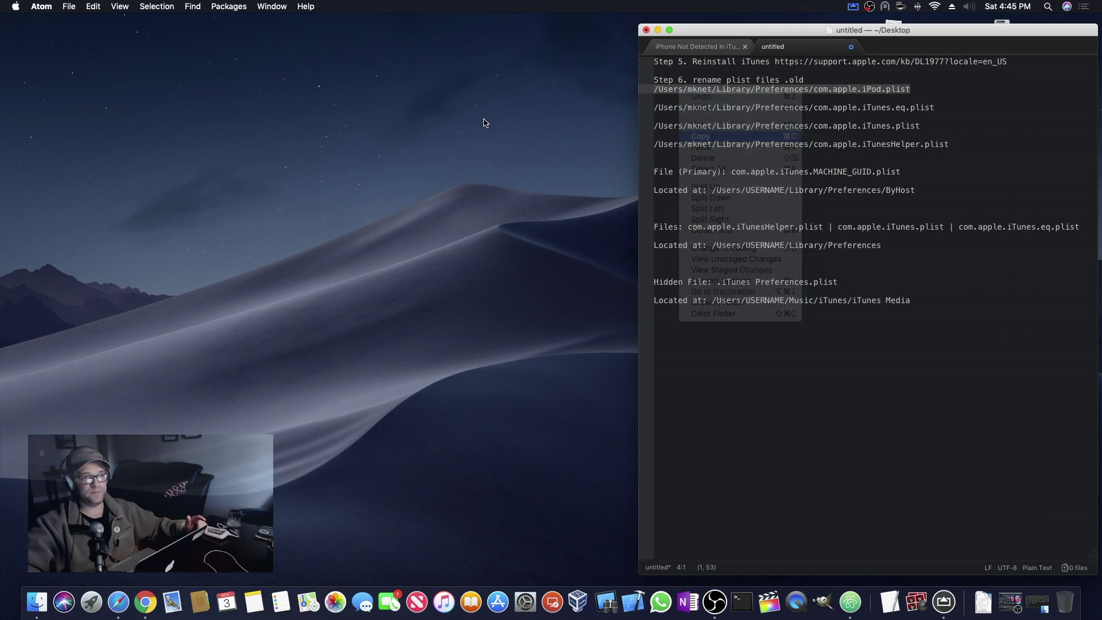
left_click(369, 114)
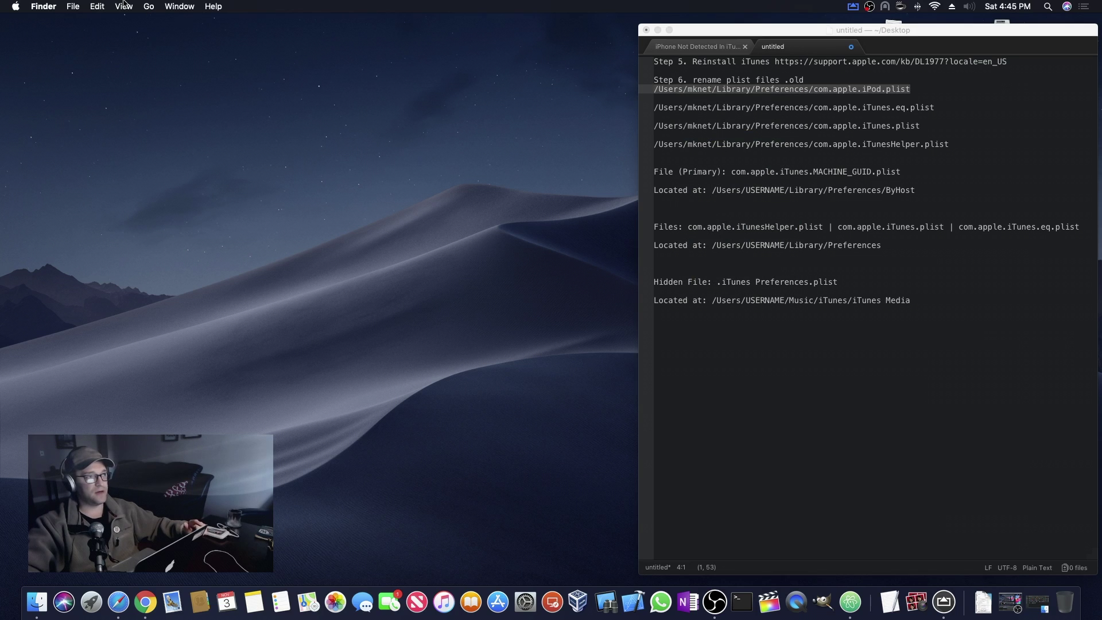
left_click(150, 8)
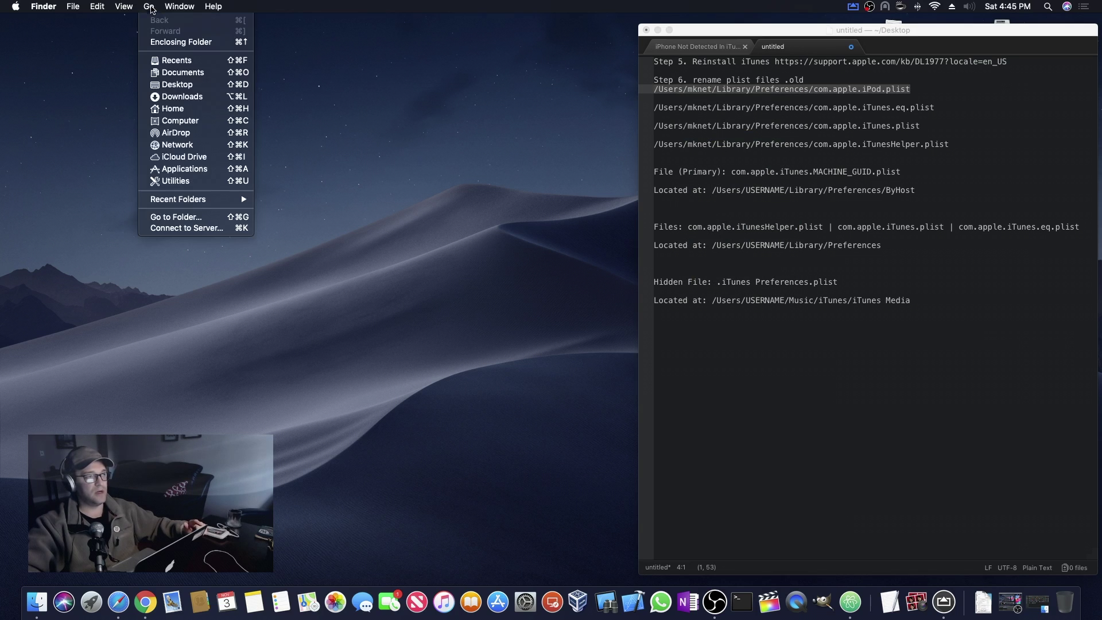
left_click(206, 218)
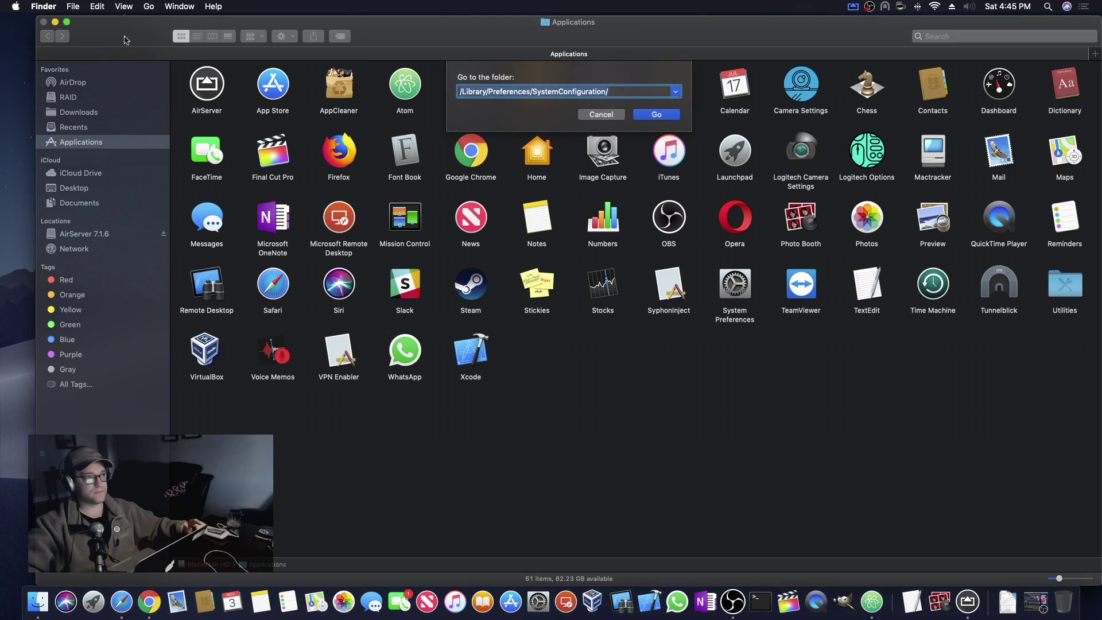
right_click(629, 91)
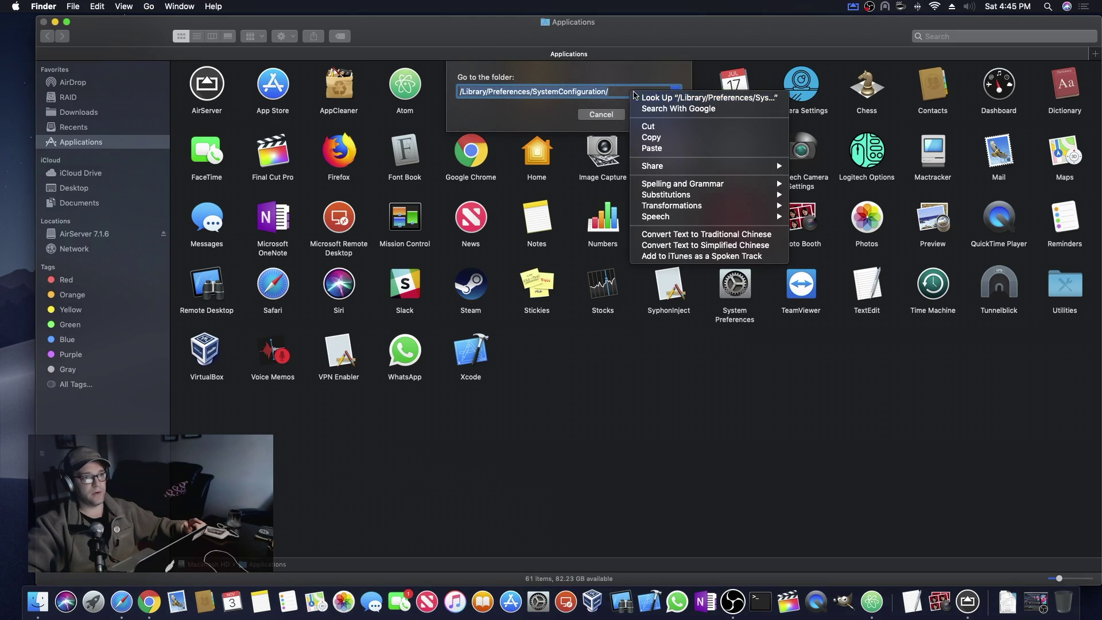
left_click(580, 75)
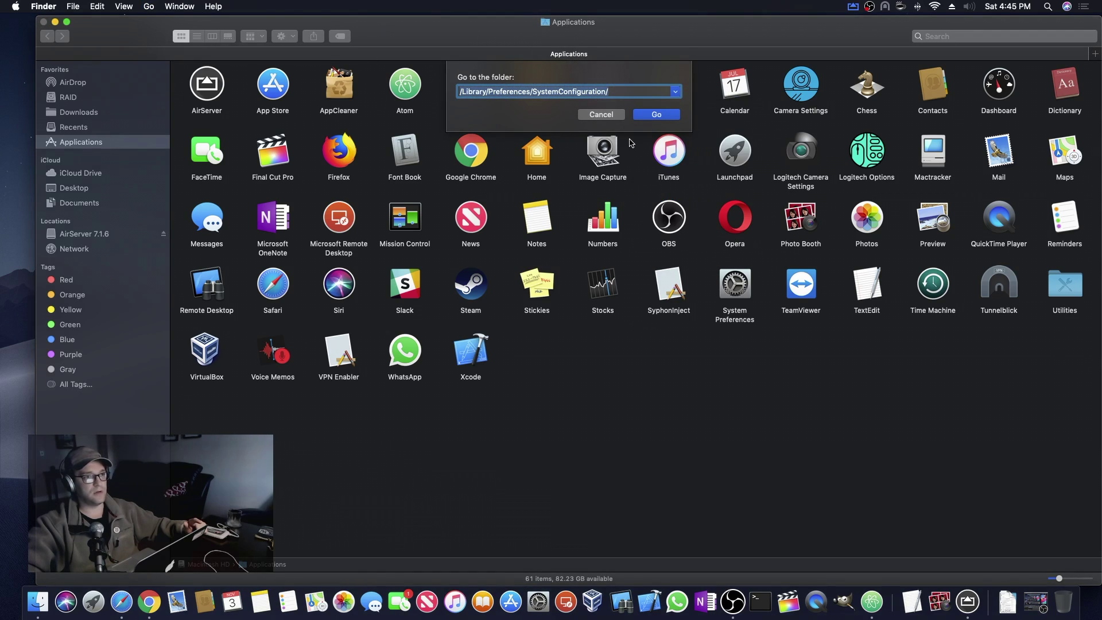
left_click(601, 114)
left_click(43, 21)
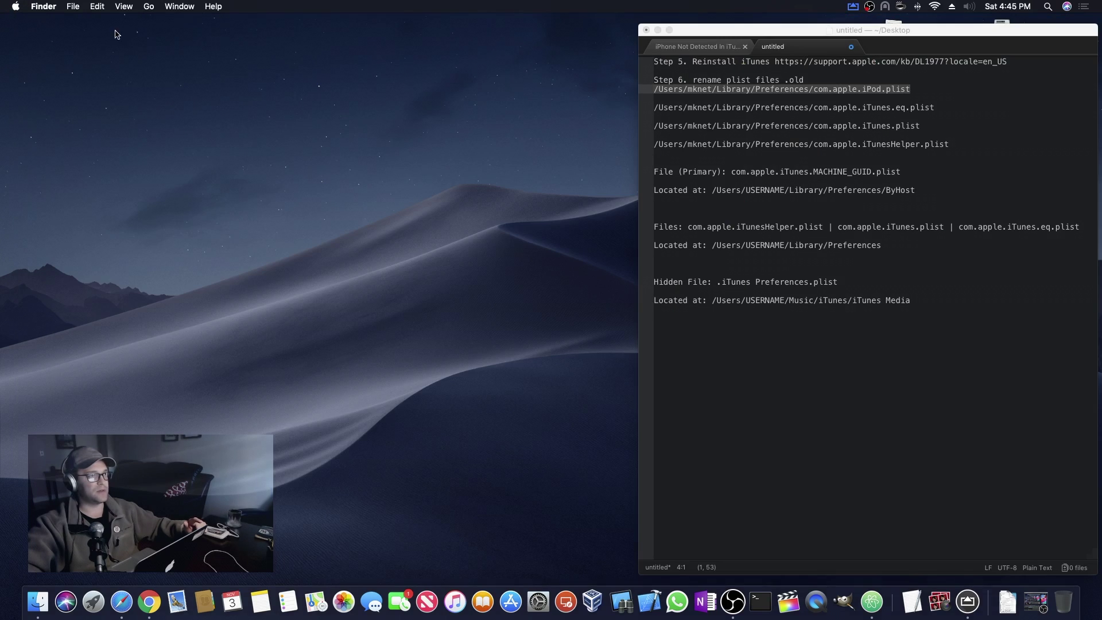
- Start Finder's Go to Folder command and paste the copied path of com.apple.iPod.plist as the destination
left_click(148, 6)
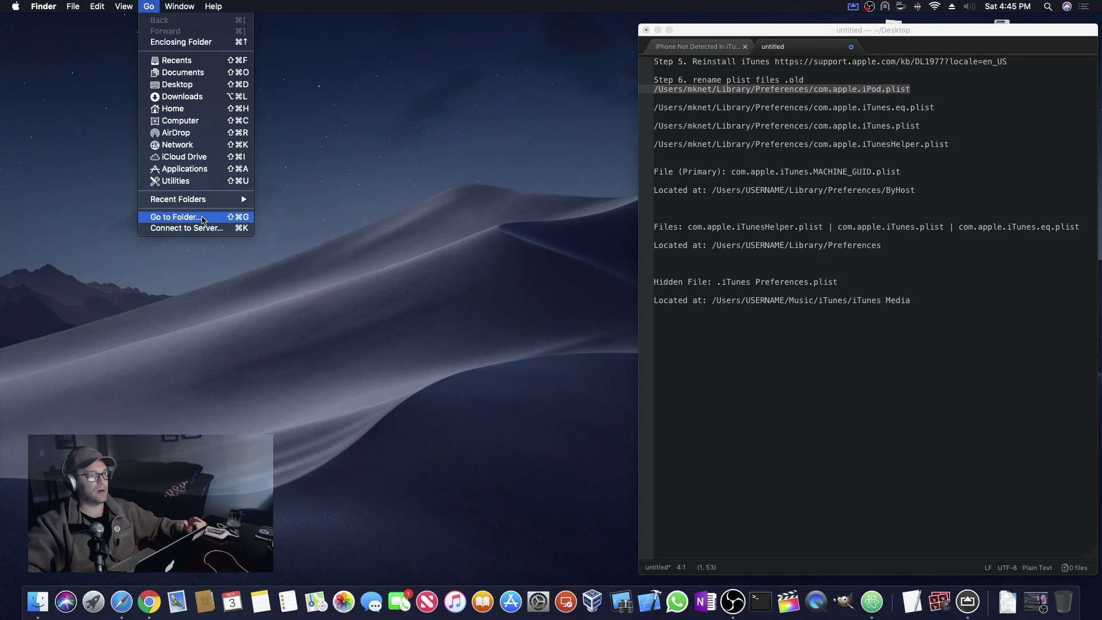
left_click(176, 218)
left_click_drag(580, 143, 433, 133)
right_click(483, 165)
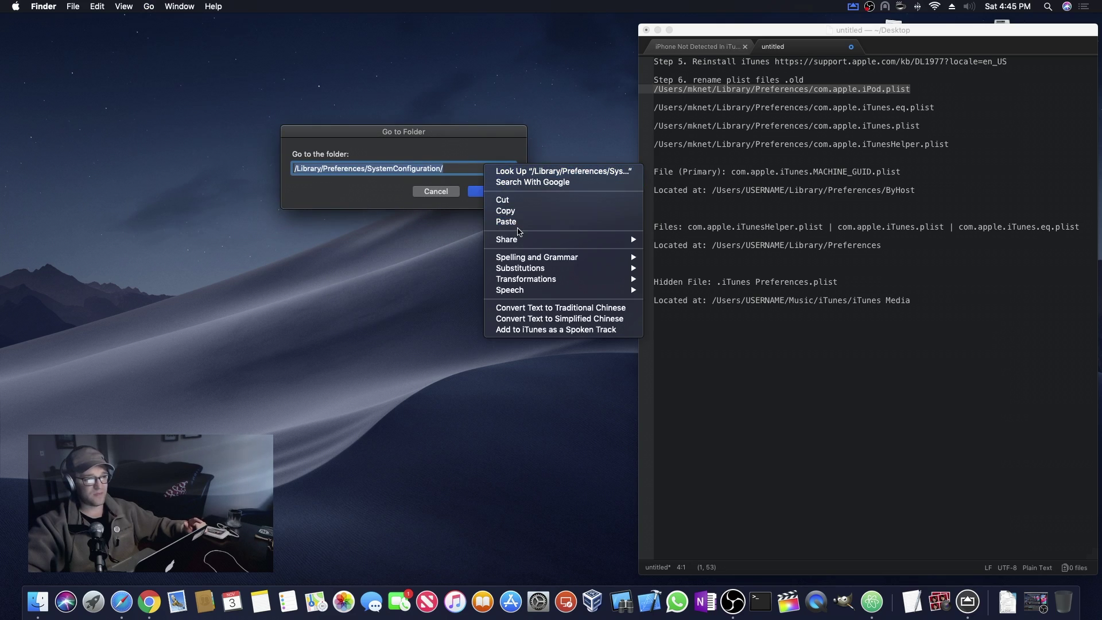
left_click(508, 225)
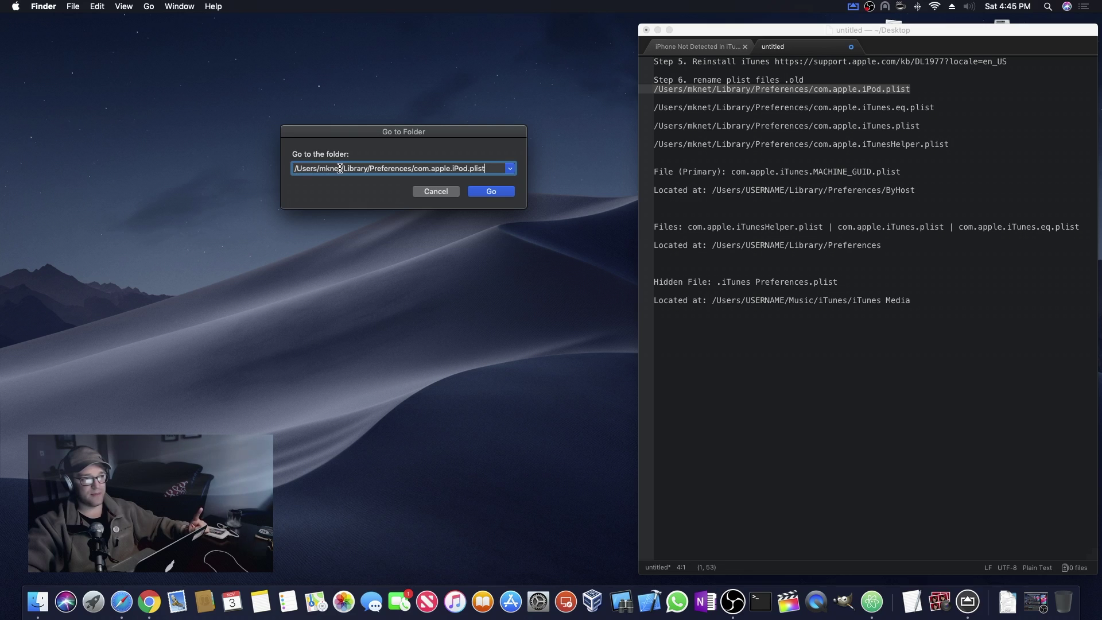
- Highlight the username in the pasted path, look up the matching home folder under Users on Macintosh HD, and close that Finder window
double_click(321, 167)
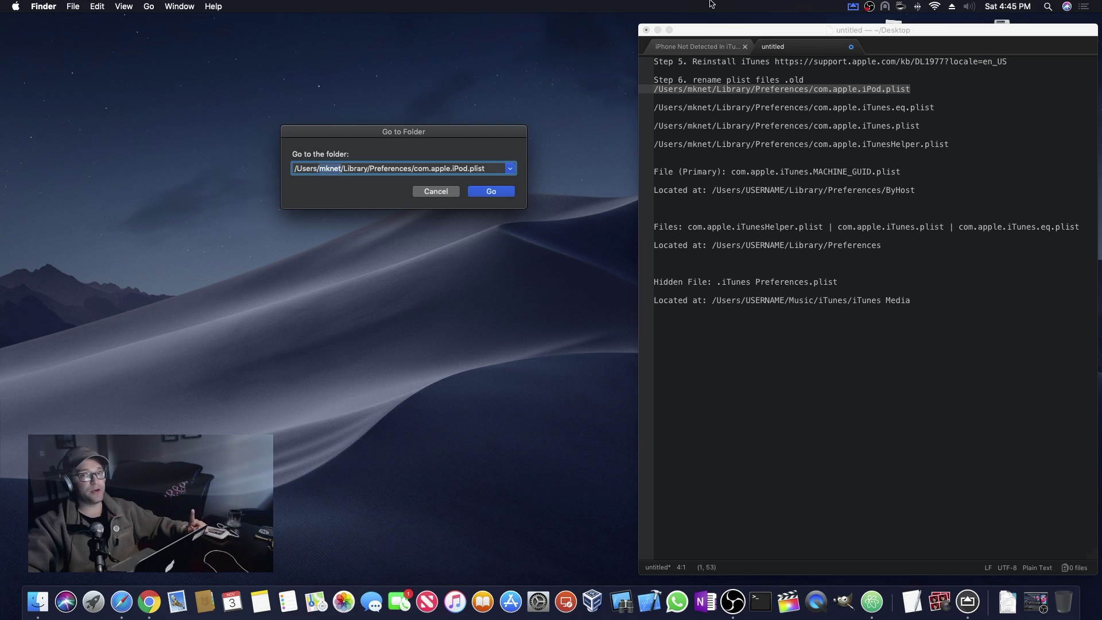
left_click_drag(949, 31, 956, 76)
left_click(1003, 27)
double_click(1004, 29)
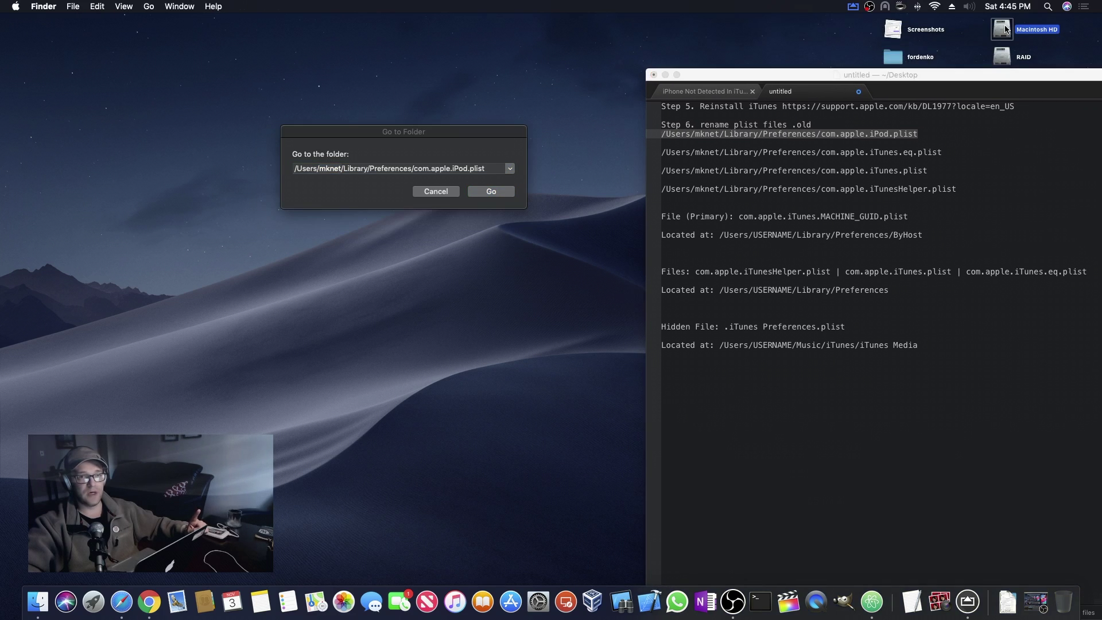
left_click_drag(628, 218, 646, 137)
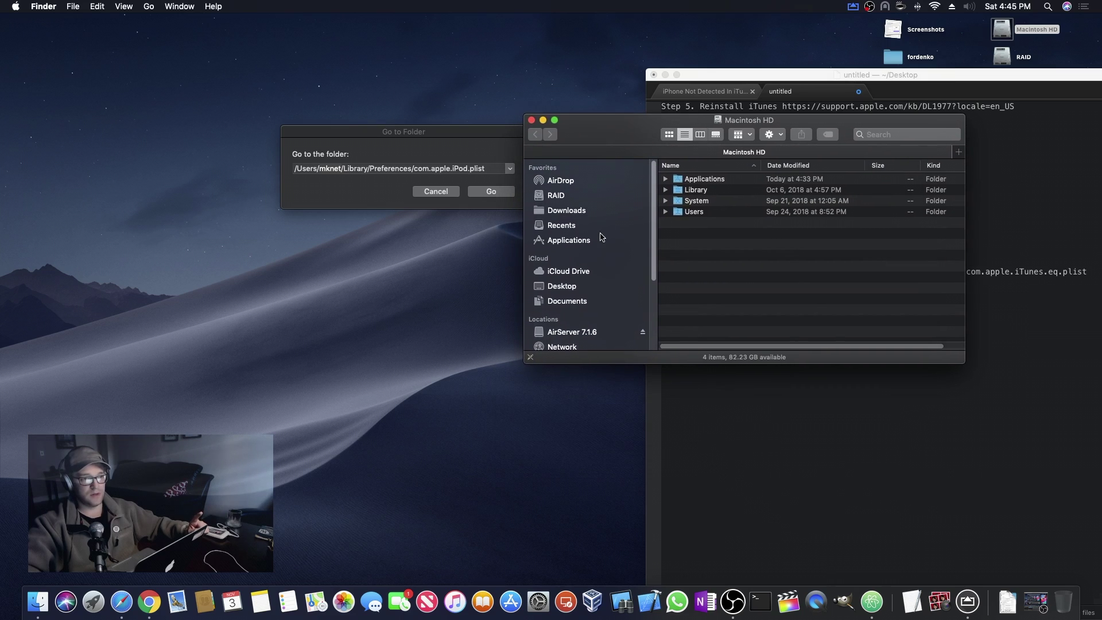
left_click(700, 213)
double_click(700, 213)
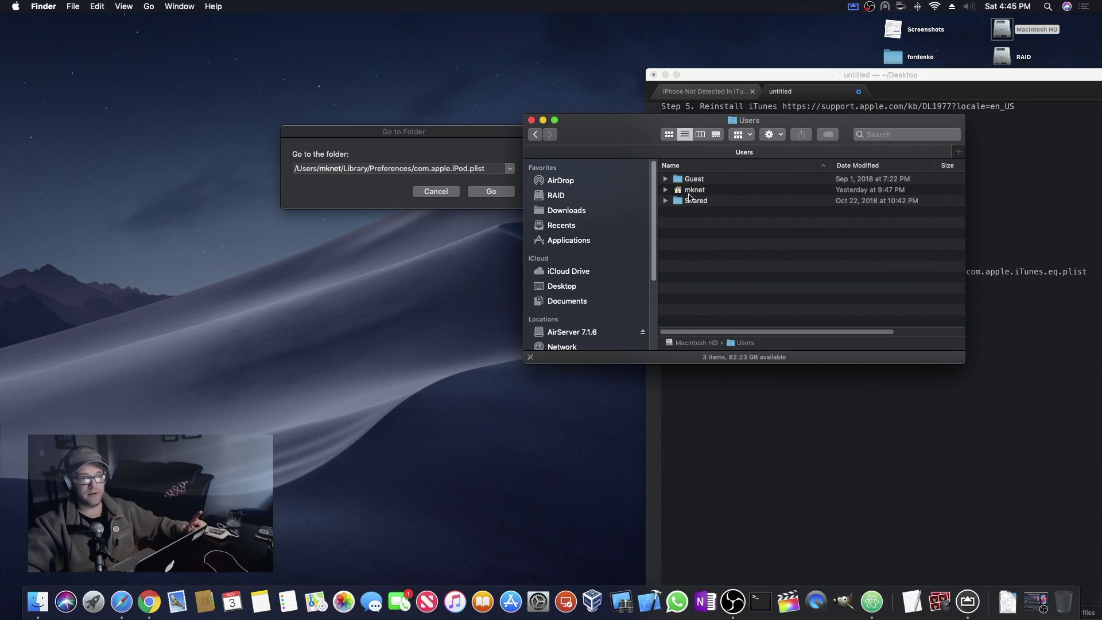
left_click(670, 136)
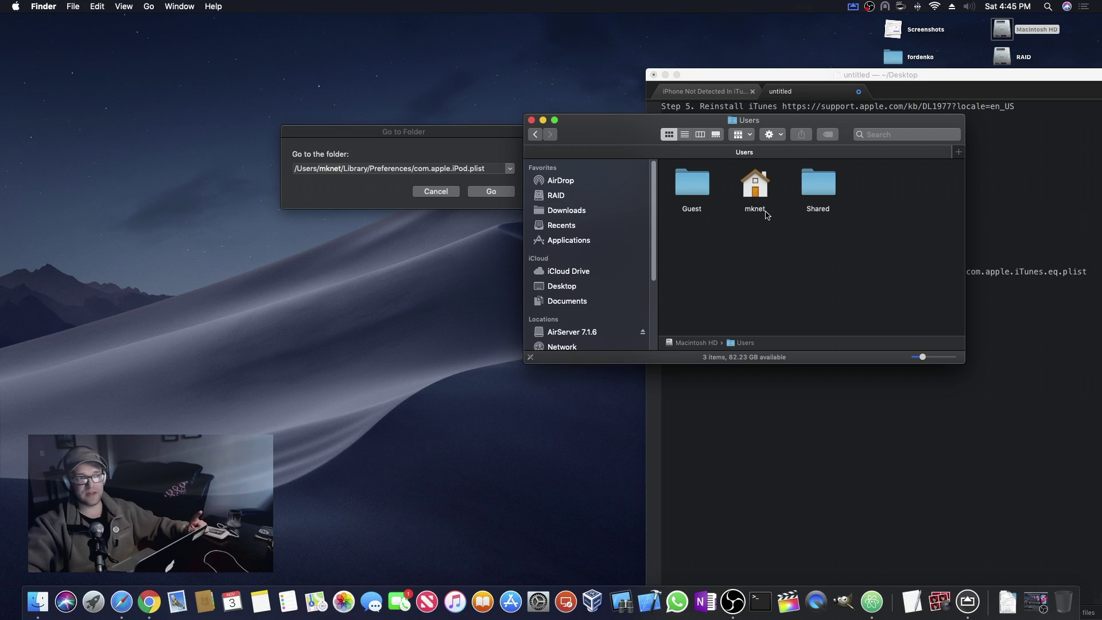
left_click(531, 121)
- Go to the pasted com.apple.iPod.plist location, enlarge the Preferences window and show its files as a list
left_click(501, 192)
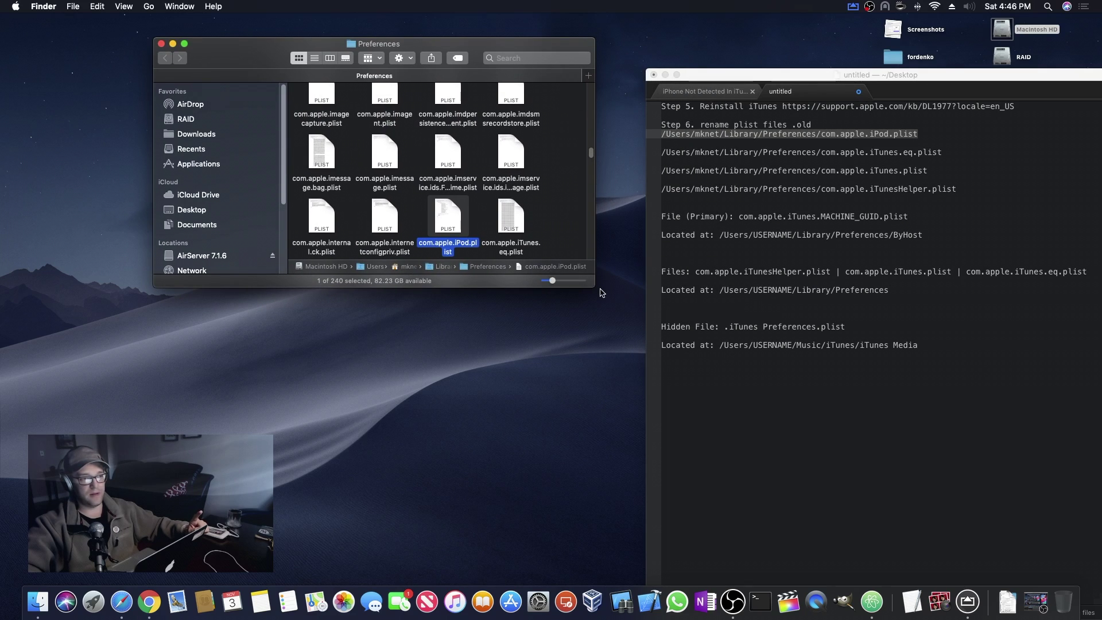
left_click_drag(594, 285, 618, 332)
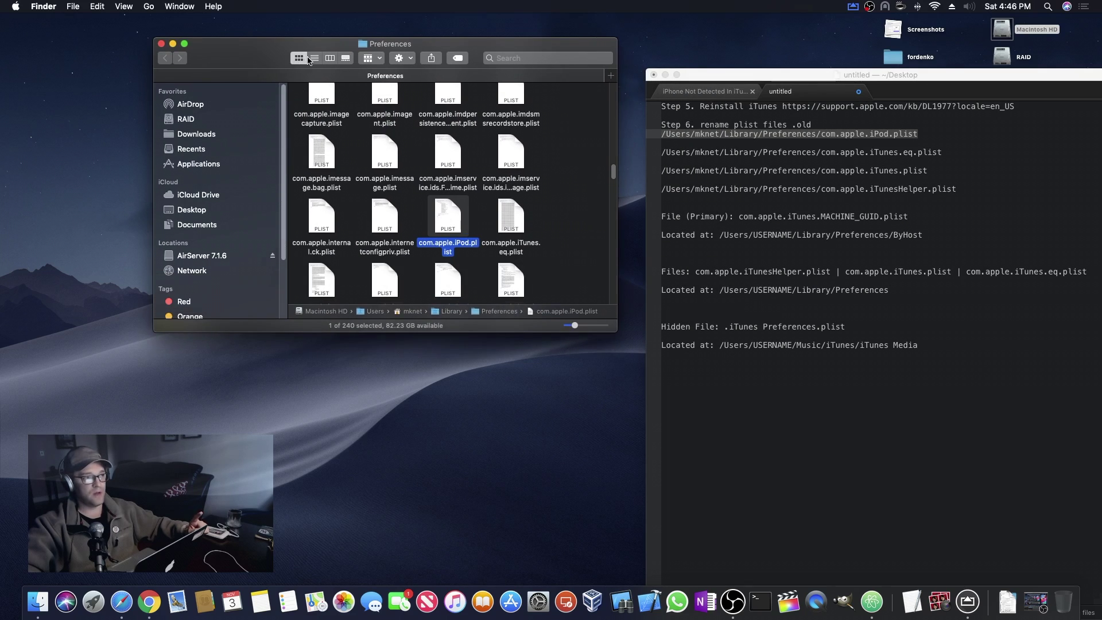
key("super+2")
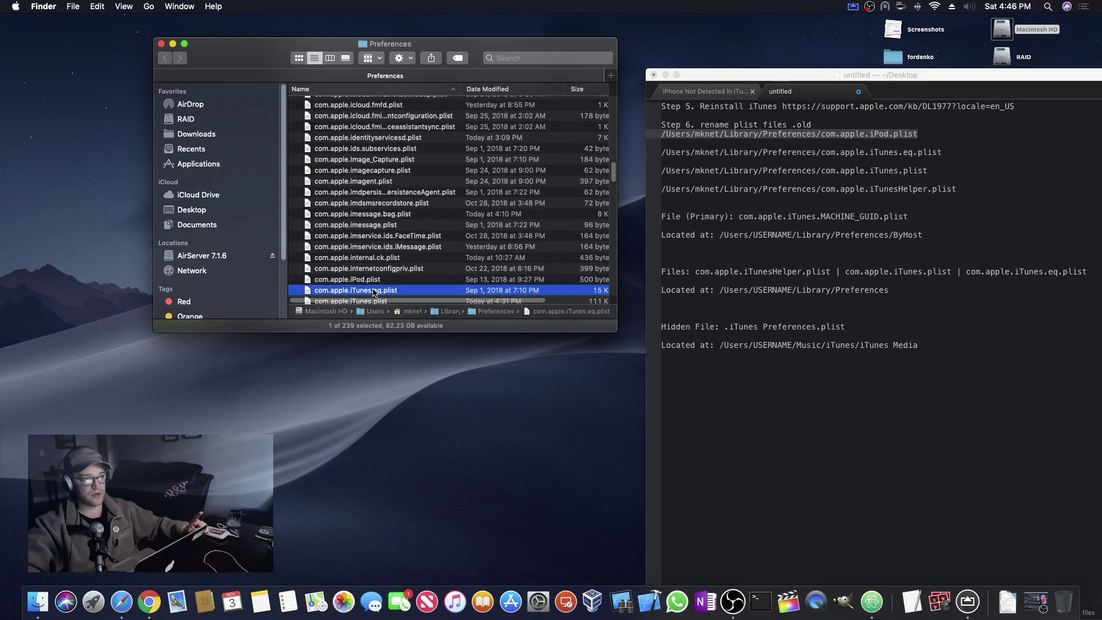
- Rename com.apple.iPod.plist to com.apple.iPod.plist.old and close the Preferences window
key("Return")
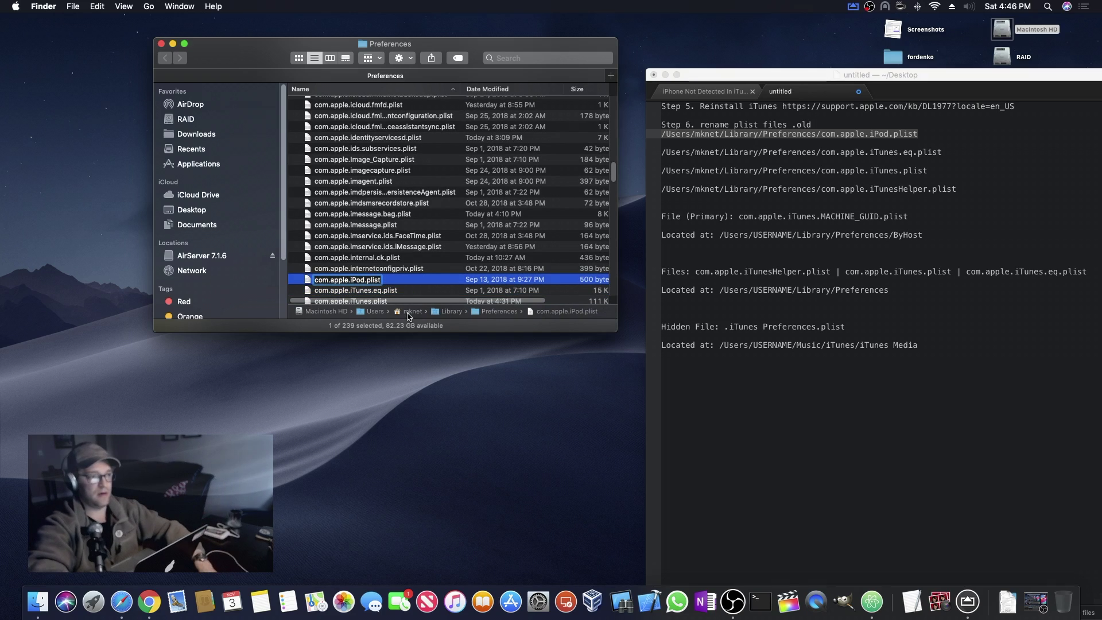
type(".")
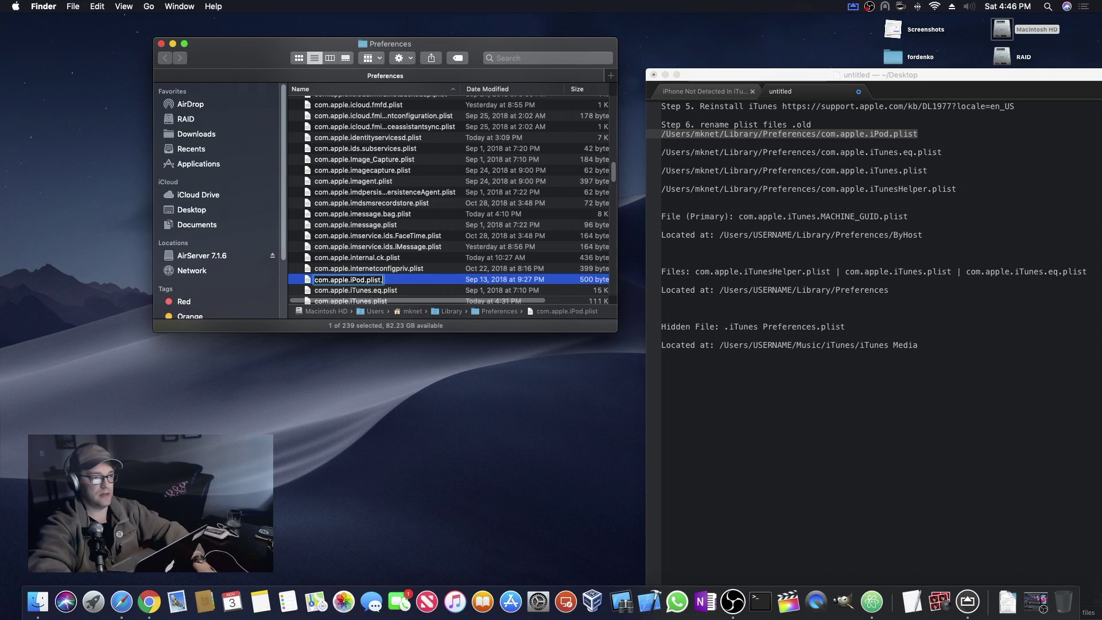
type("old")
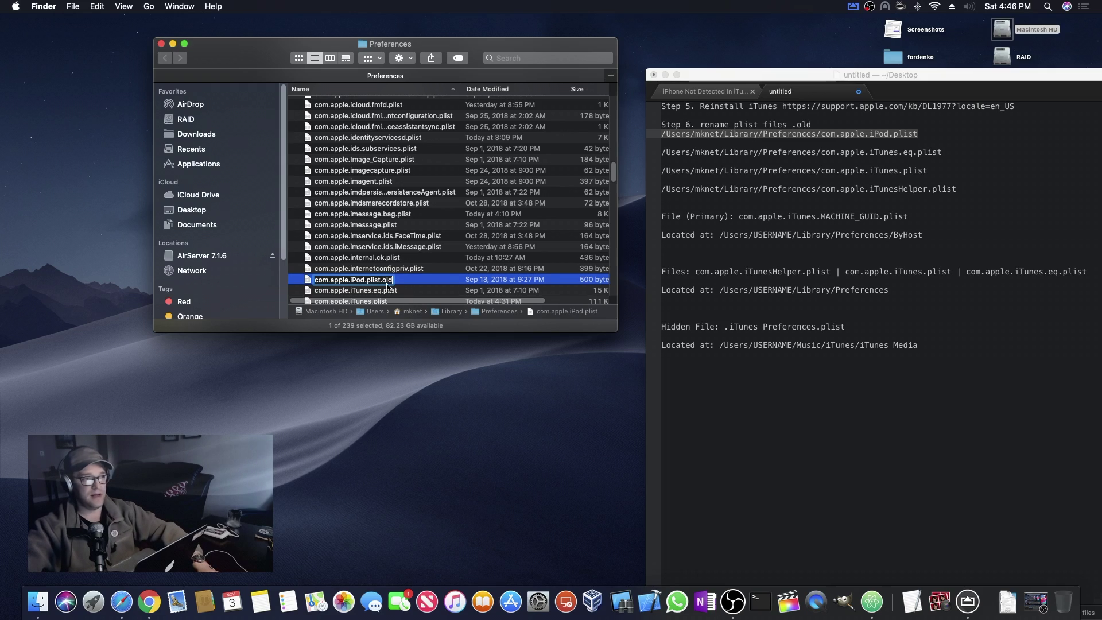
left_click(442, 270)
left_click(396, 280)
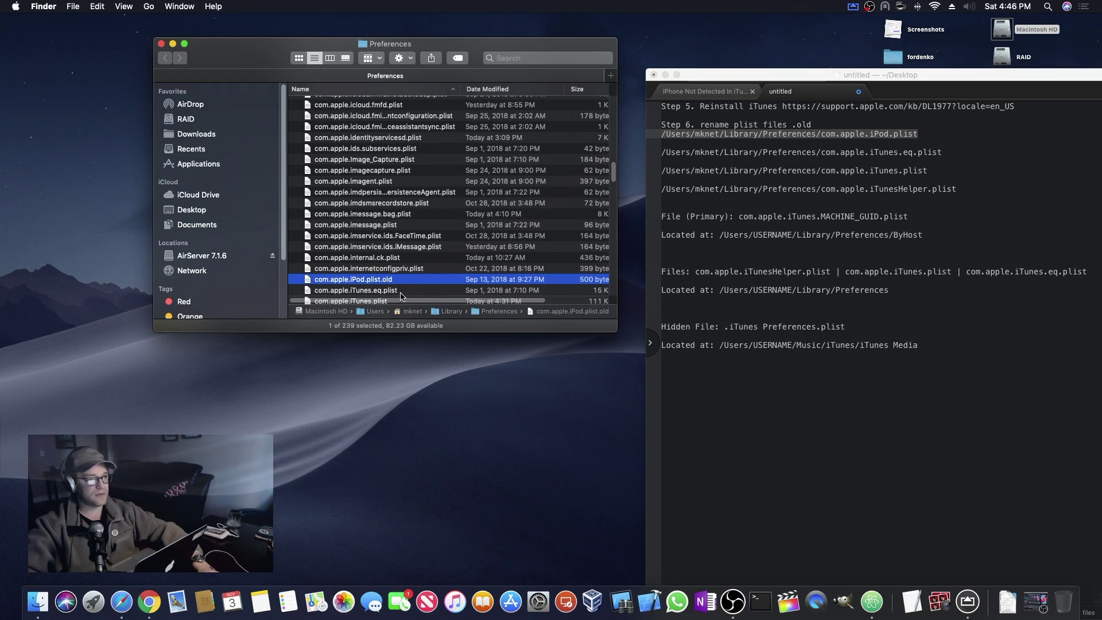
left_click(394, 290)
left_click(415, 281)
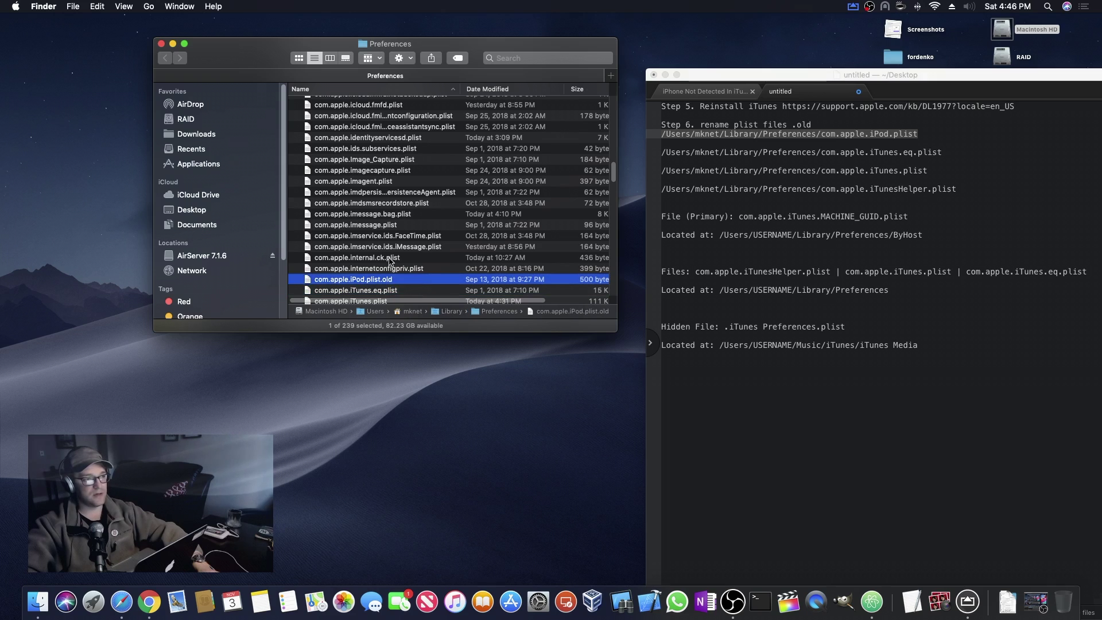
left_click(161, 44)
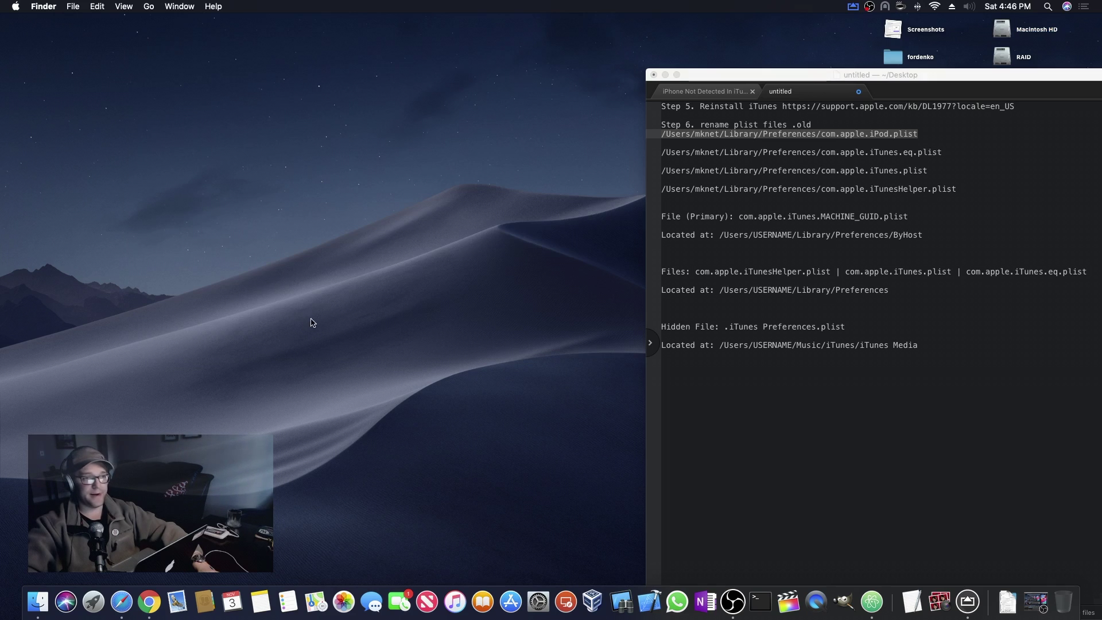